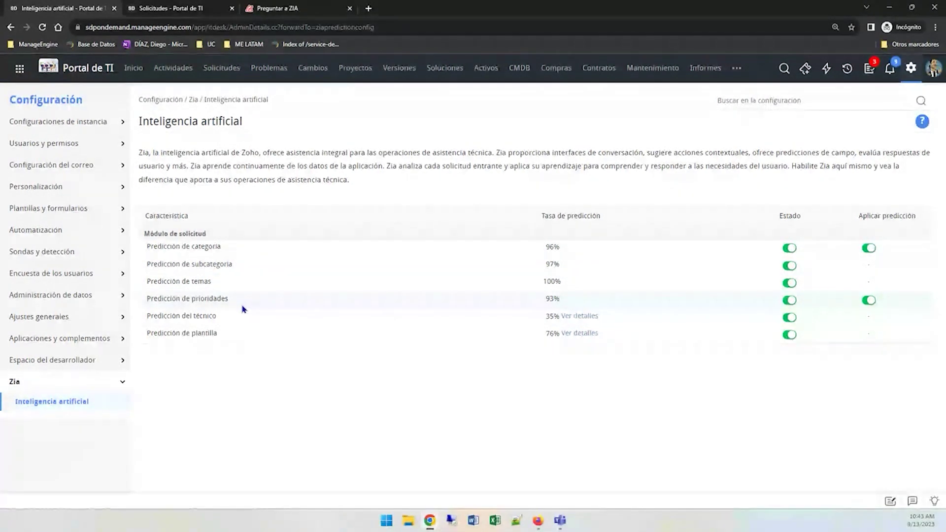
- Start a new incident from the Solicitudes page using the "Plantilla por defecto" template
left_click(142, 5)
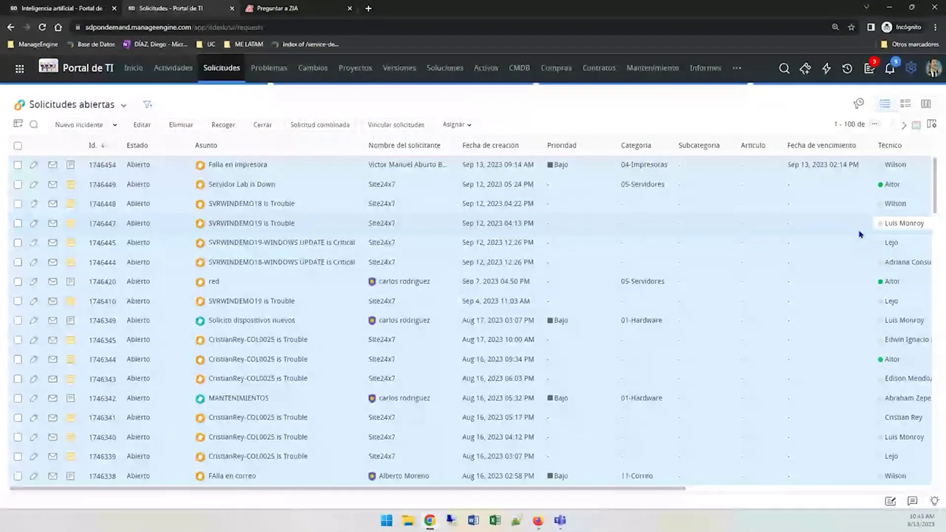
left_click(805, 69)
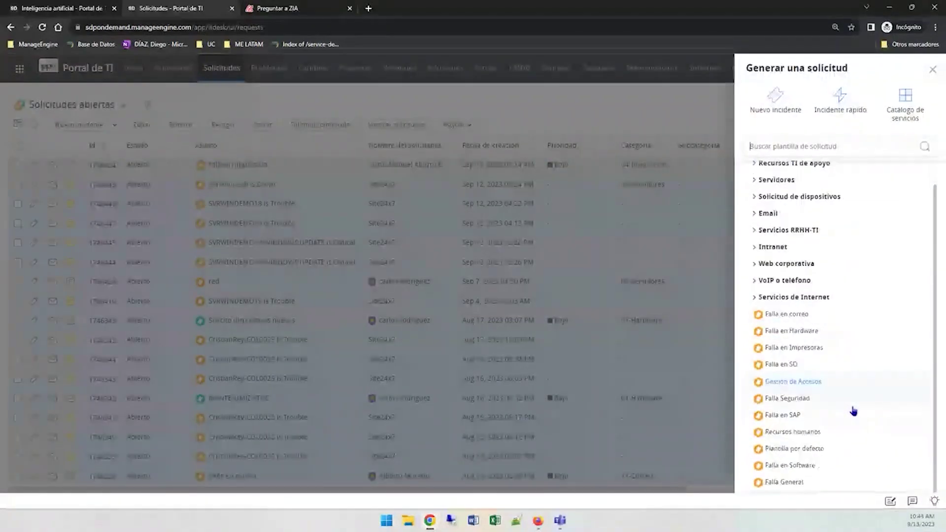
left_click(804, 449)
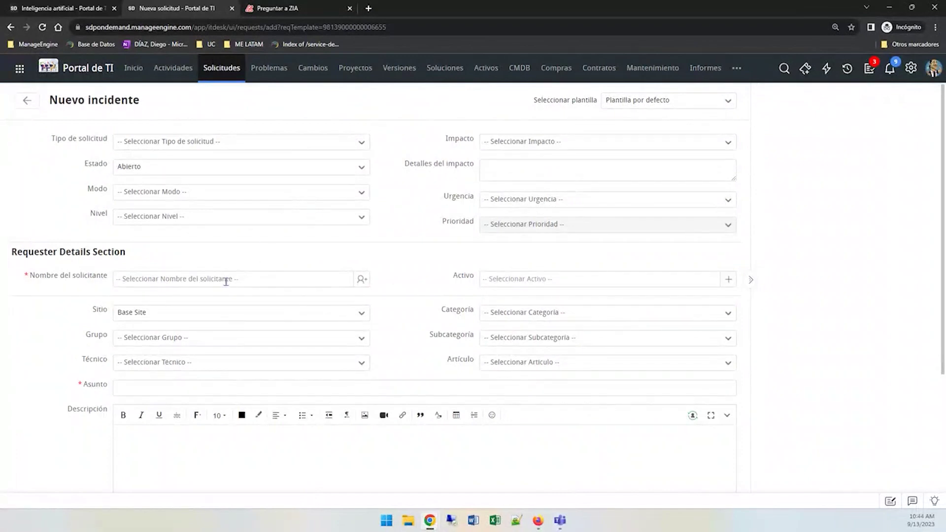
- Search for the requester by first name and select the matching person as Nombre del solicitante
scroll(226, 282, "down", 2)
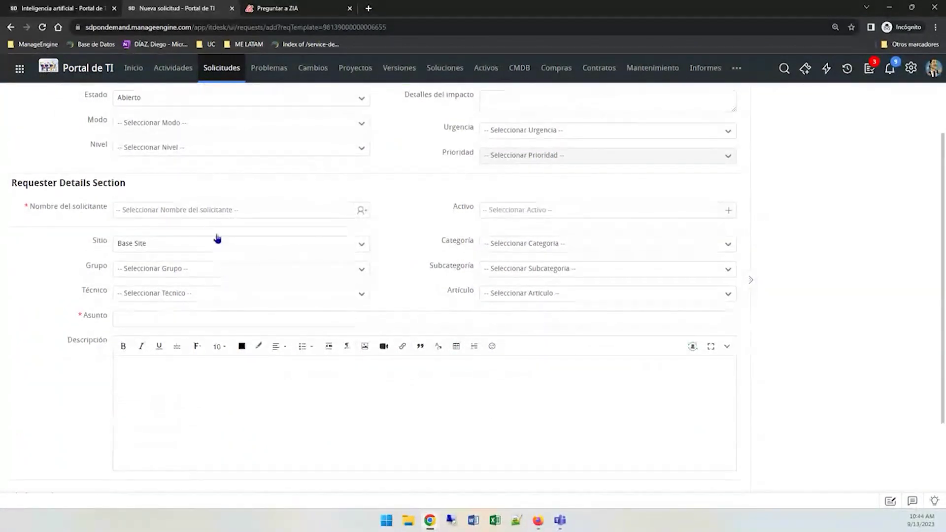
left_click(192, 205)
type("vict")
left_click(135, 244)
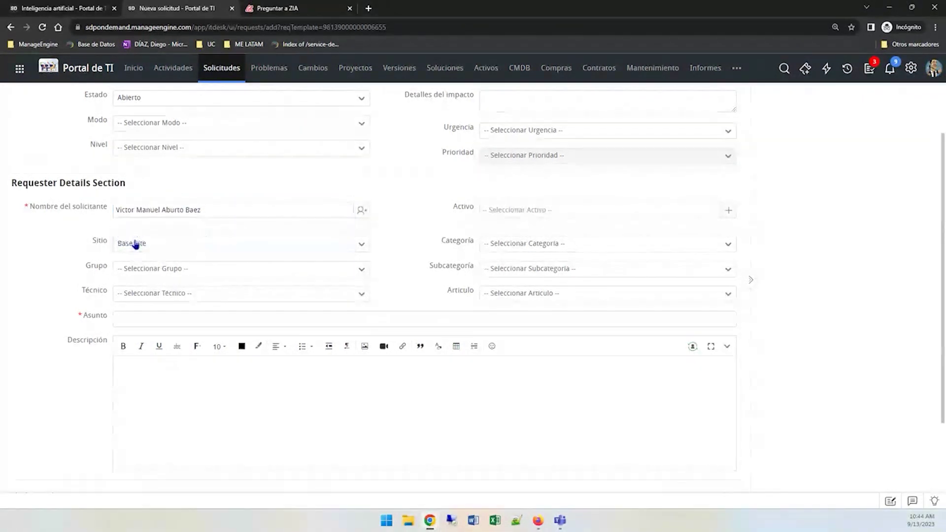
- Enter "error el impresion" as the incident's subject
left_click(148, 330)
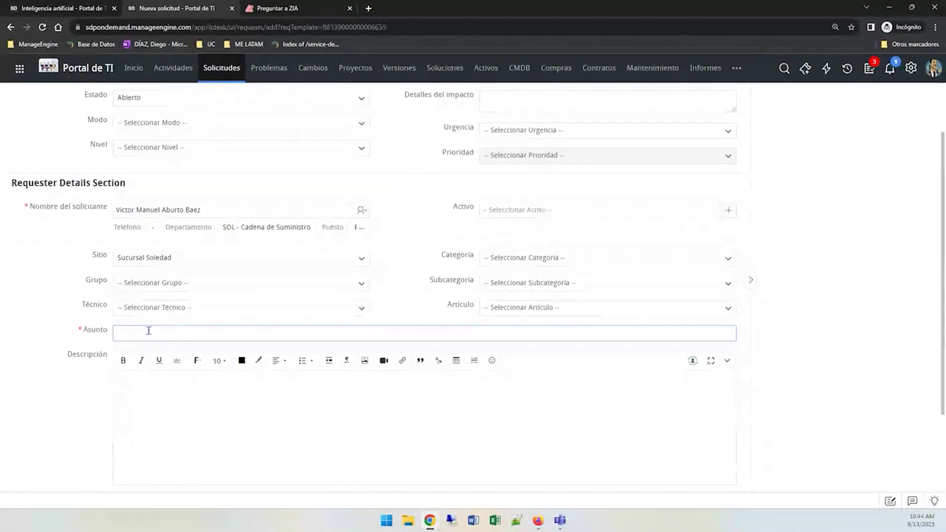
type("error el")
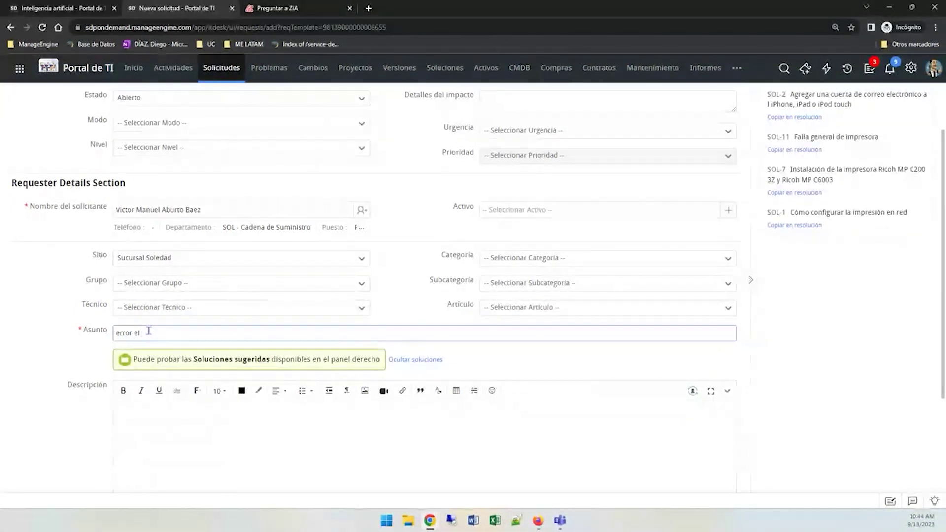
type("impre")
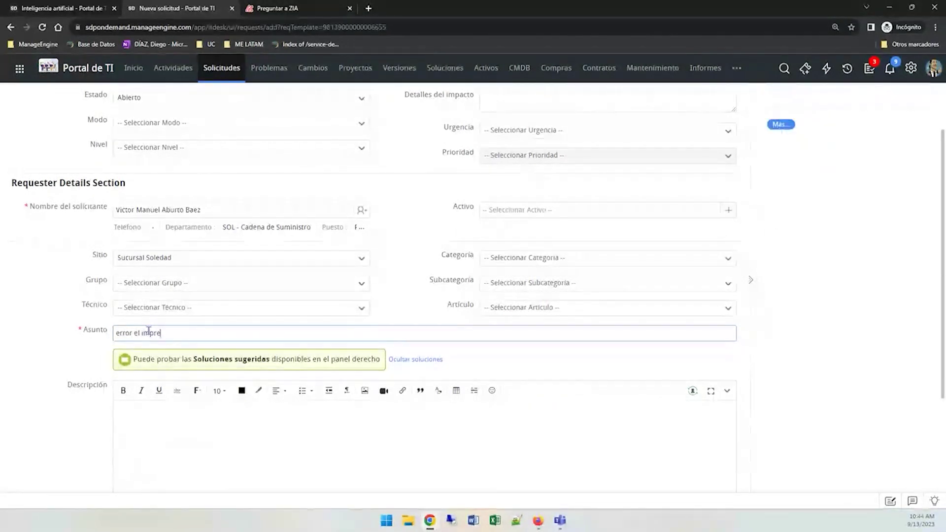
type("sion")
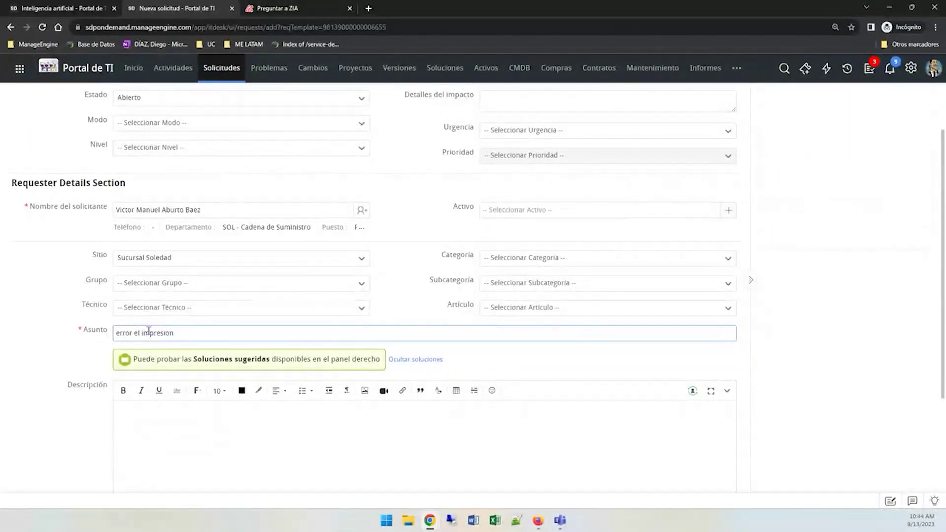
- Copy the subject text, and correct the subject to "error en impresion"
left_click_drag(174, 333, 74, 328)
key("ctrl+c")
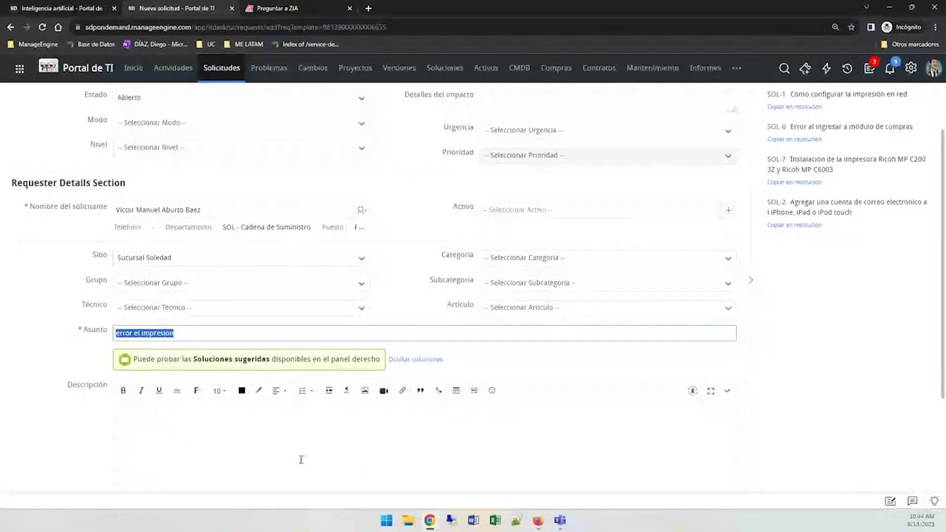
left_click(134, 330)
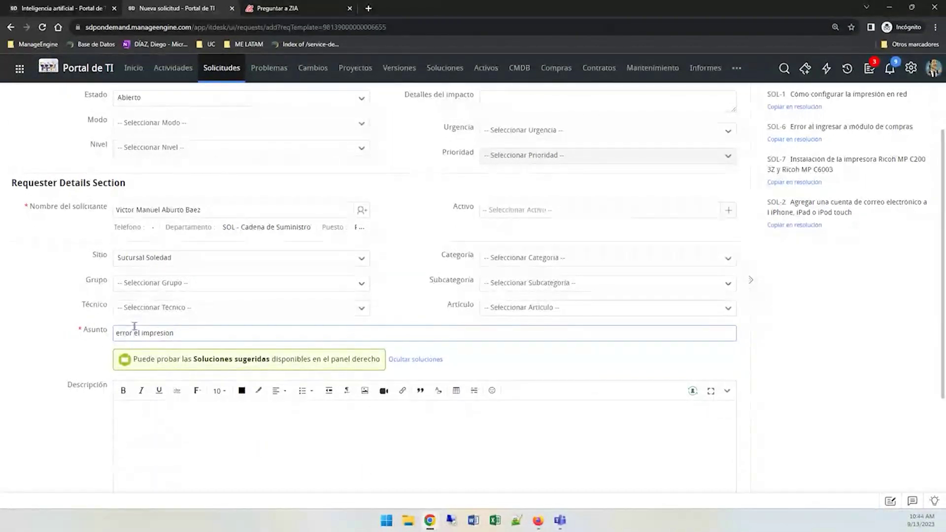
key("Delete")
key("Delete")
type("en")
- Paste the copied text into the description and correct it to "error en impresion"
left_click(182, 459)
key("ctrl+v")
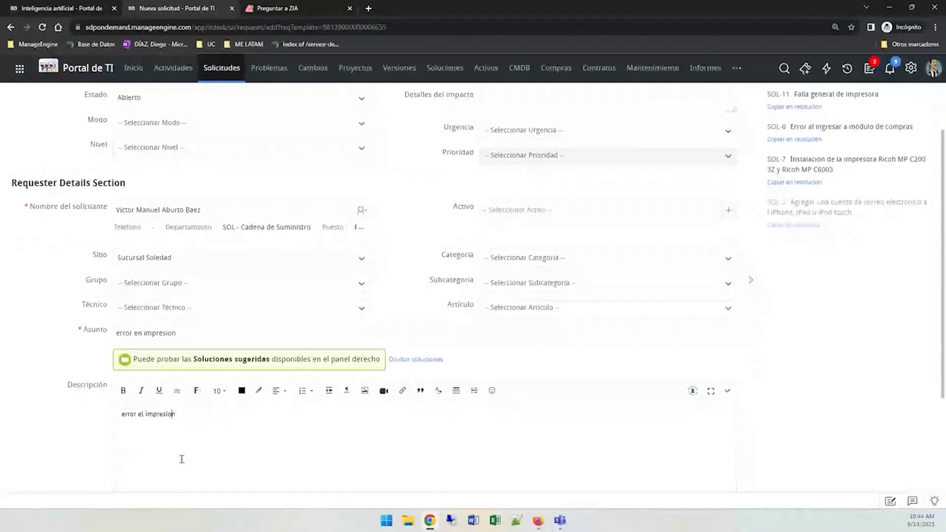
key("BackSpace")
type("n")
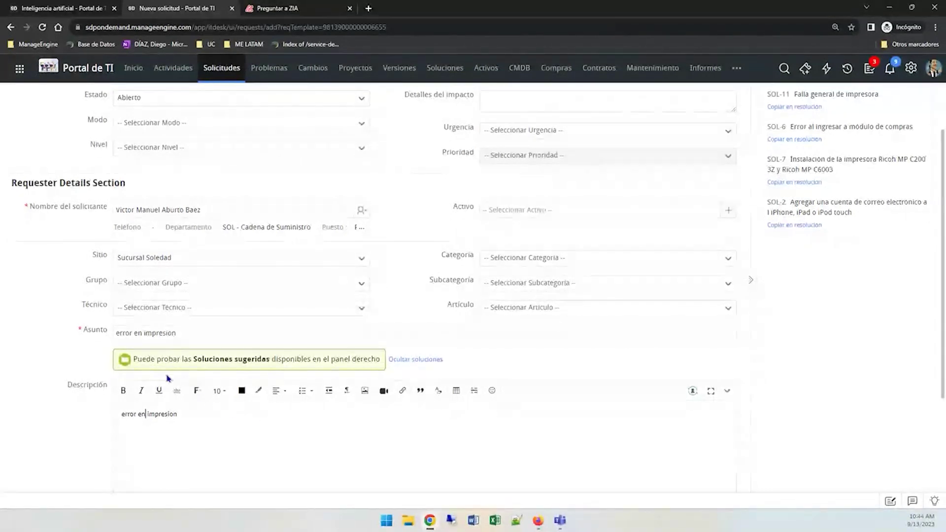
- Review the suggested solutions notice and compare the suggested solutions list with the subject's wording
left_click_drag(142, 359, 199, 355)
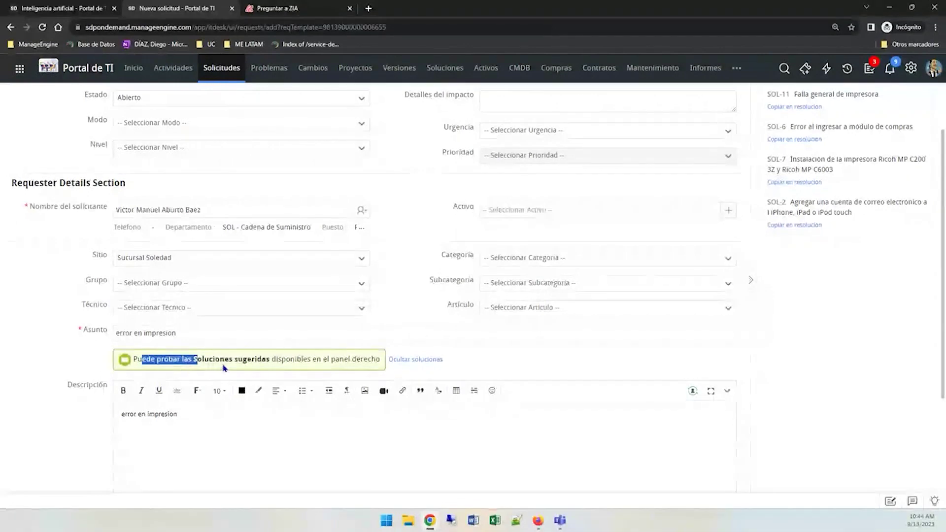
left_click(246, 359)
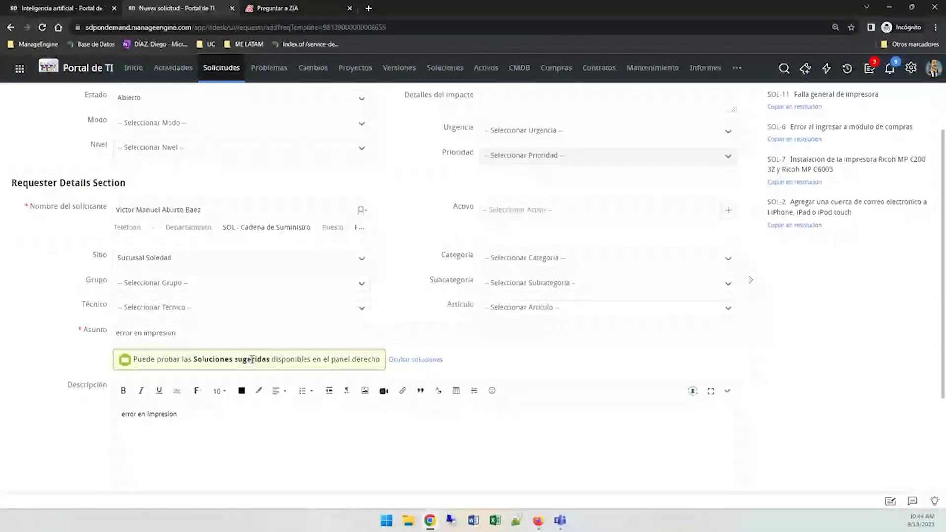
double_click(215, 359)
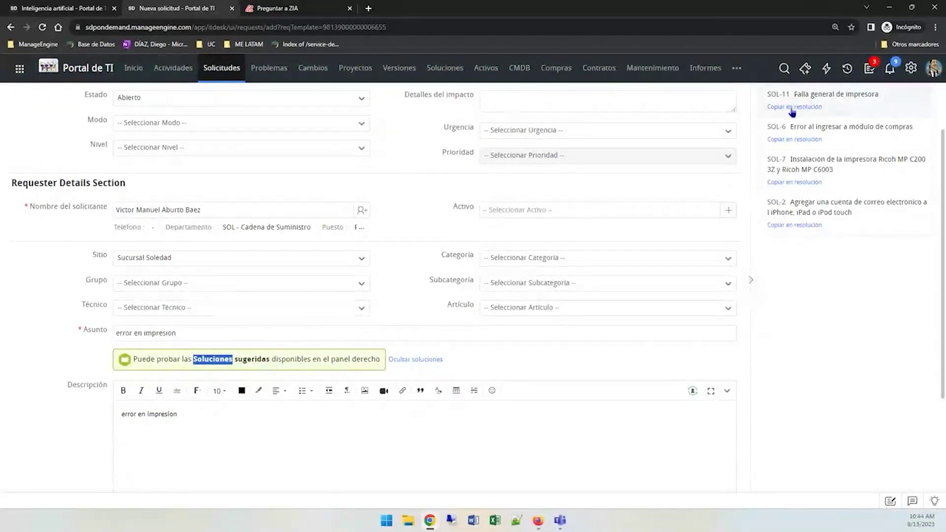
scroll(796, 101, "up", 2)
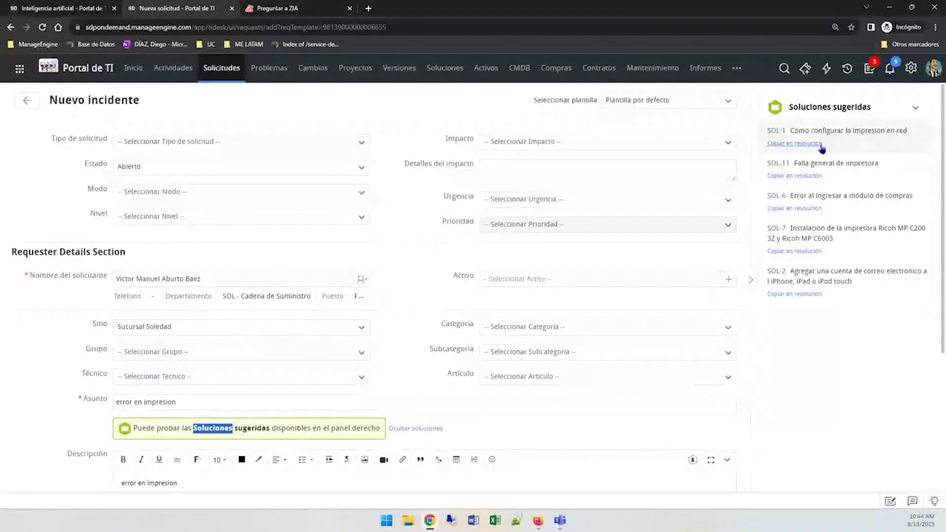
double_click(126, 401)
left_click(148, 401)
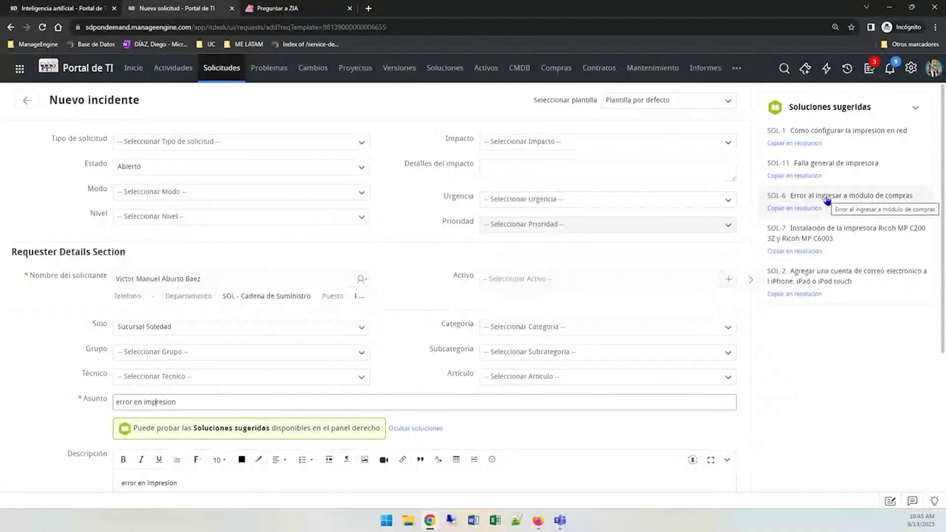
- Copy suggested solution SOL-7 on installing the Ricoh MP C2003Z and MP C6003 printers into the resolution, and preview the article
left_click(808, 252)
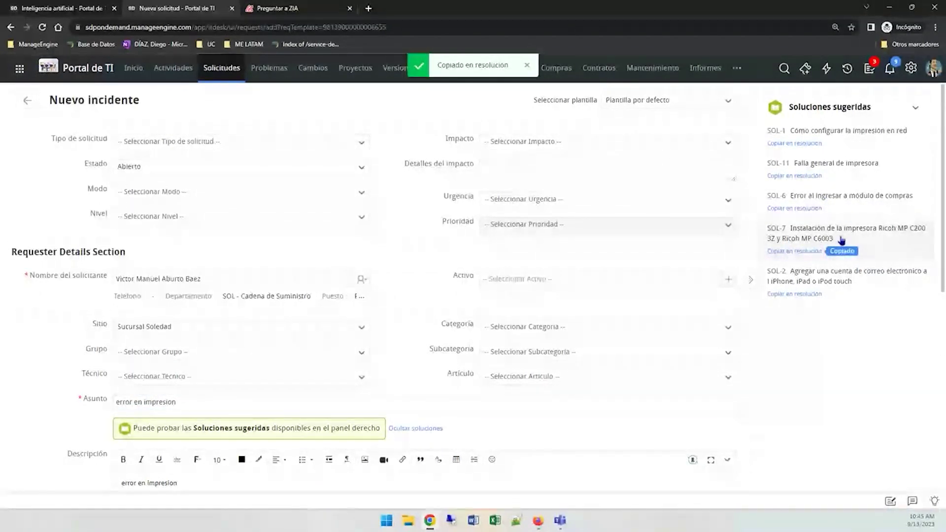
left_click(818, 234)
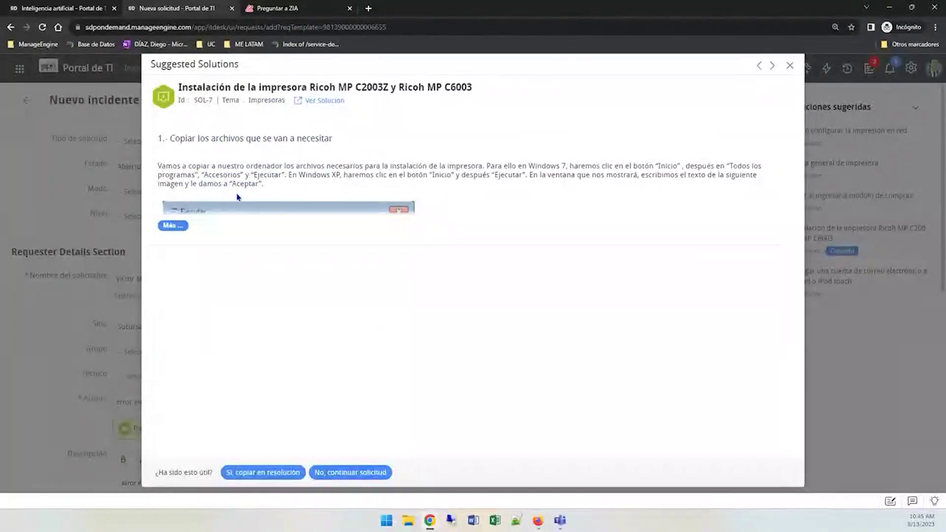
left_click(790, 65)
- Check the resolution text copied into the form and submit the new incident
scroll(440, 286, "down", 2)
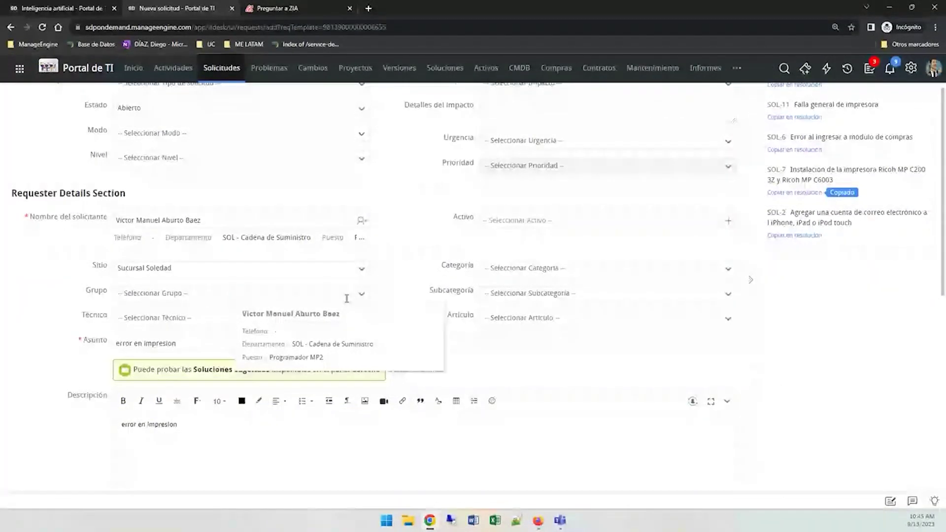
scroll(327, 260, "up", 2)
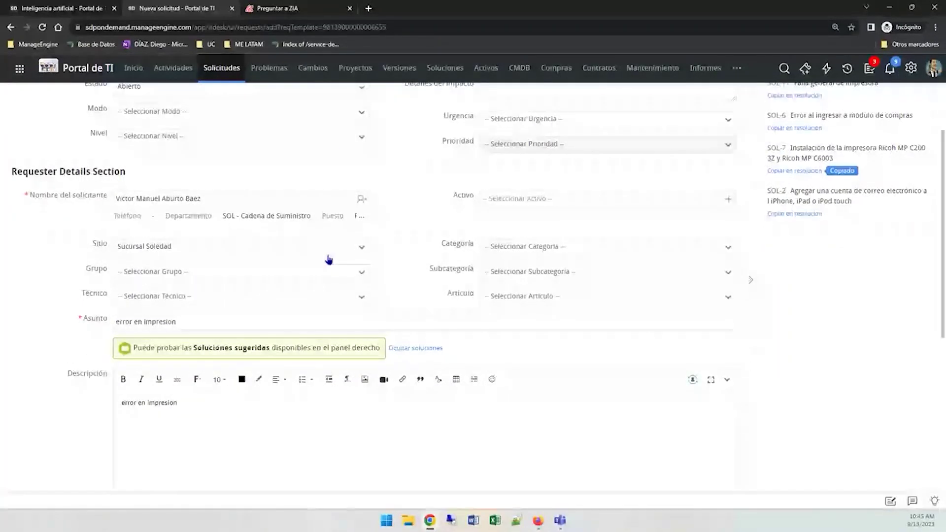
scroll(327, 260, "down", 6)
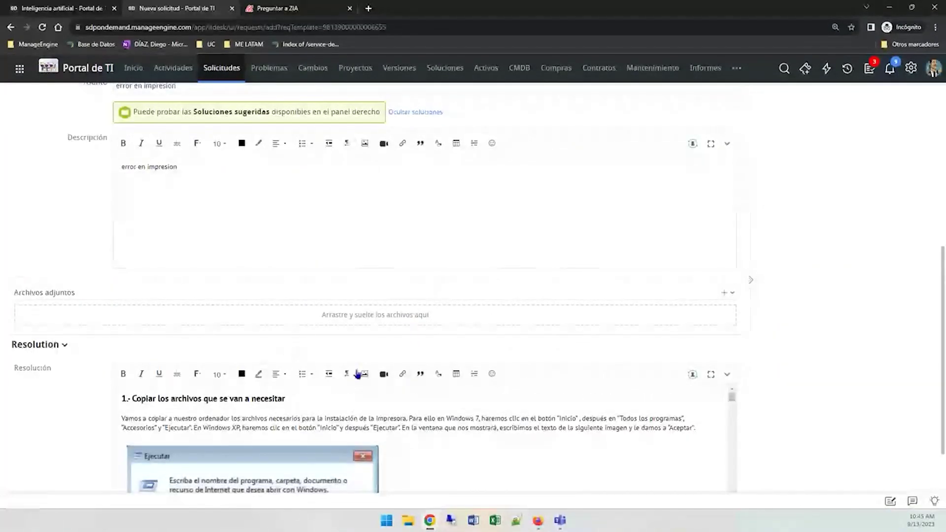
scroll(284, 351, "down", 2)
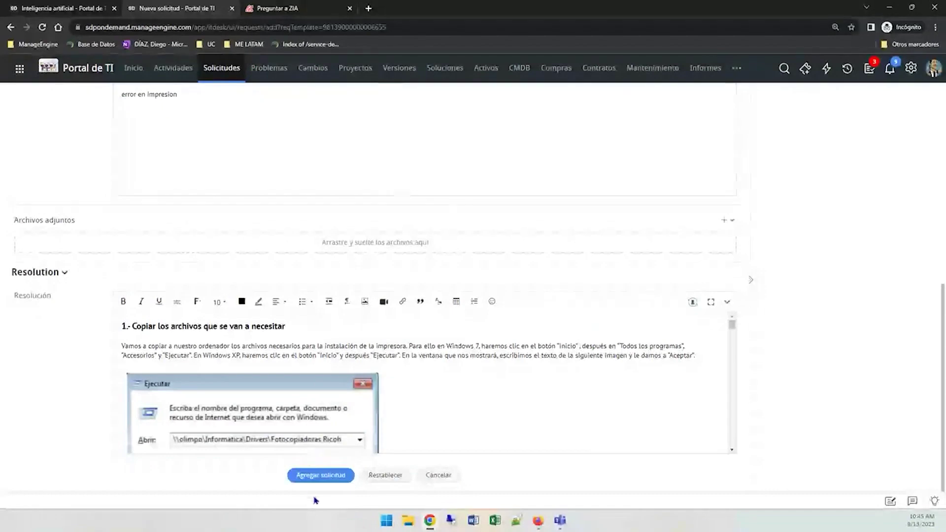
left_click(306, 482)
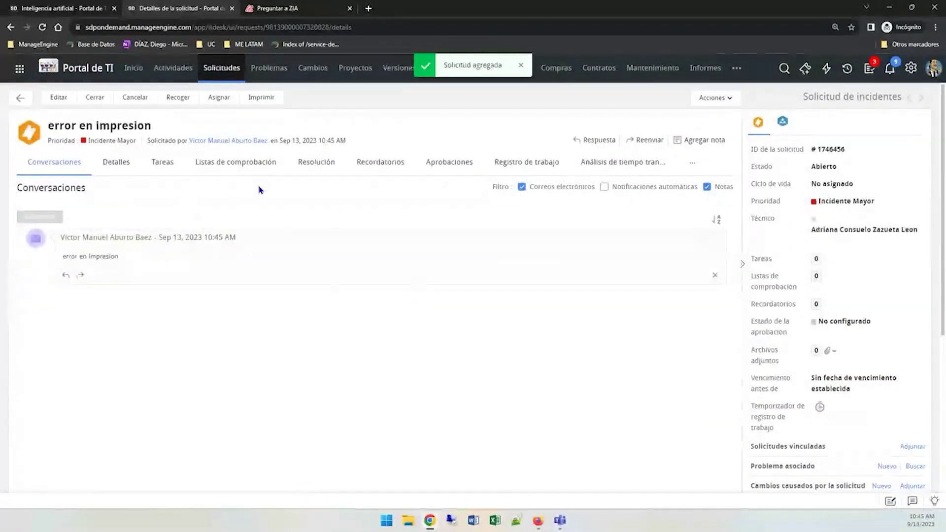
- Open the incident's history and check how its category and priority were assigned
left_click(690, 168)
left_click(645, 188)
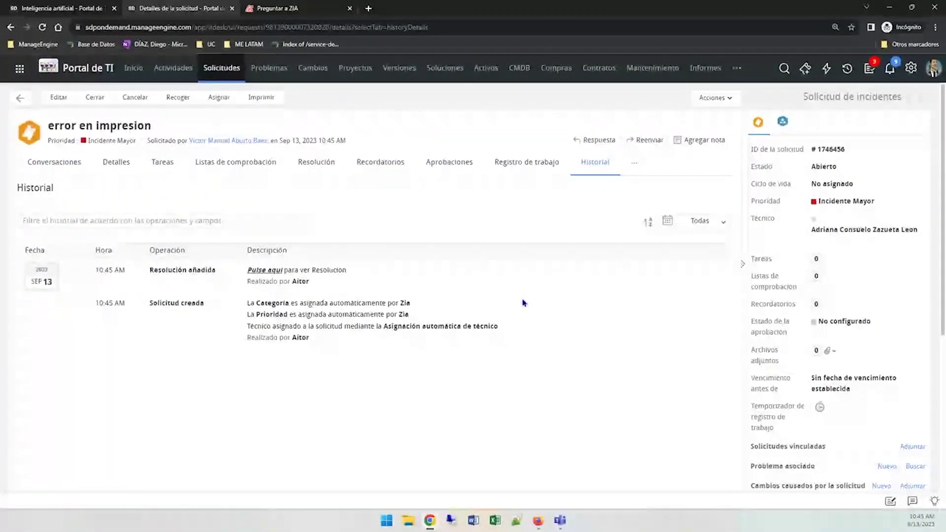
double_click(406, 303)
left_click_drag(256, 303, 274, 314)
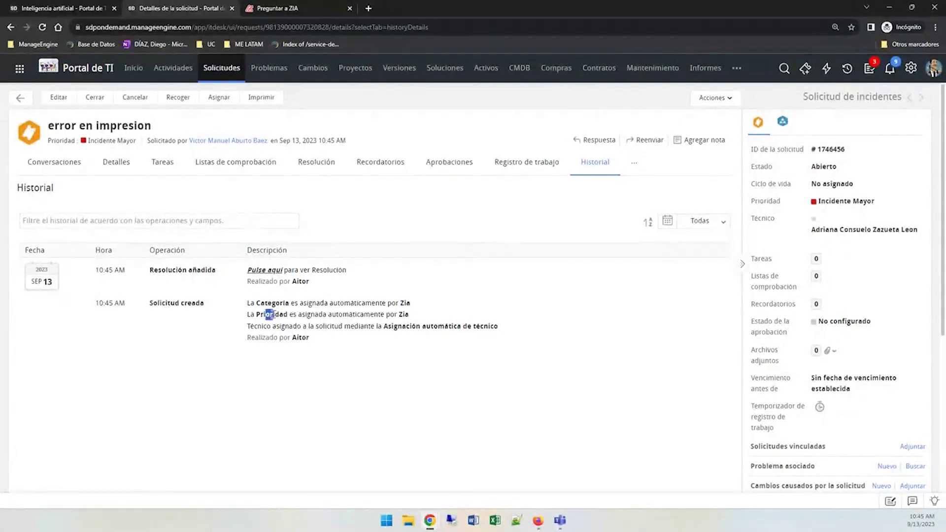
- Open the incident's details and check the assigned category and priority values
left_click(77, 170)
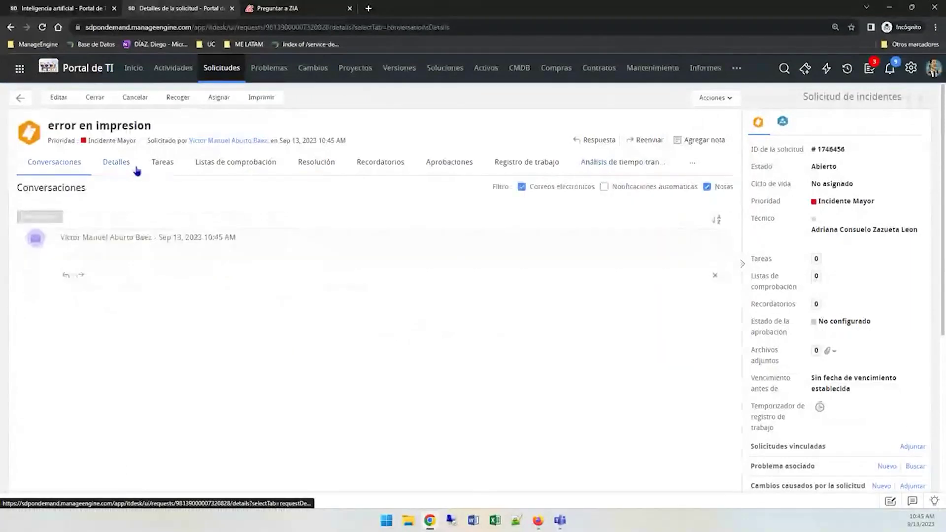
left_click(118, 169)
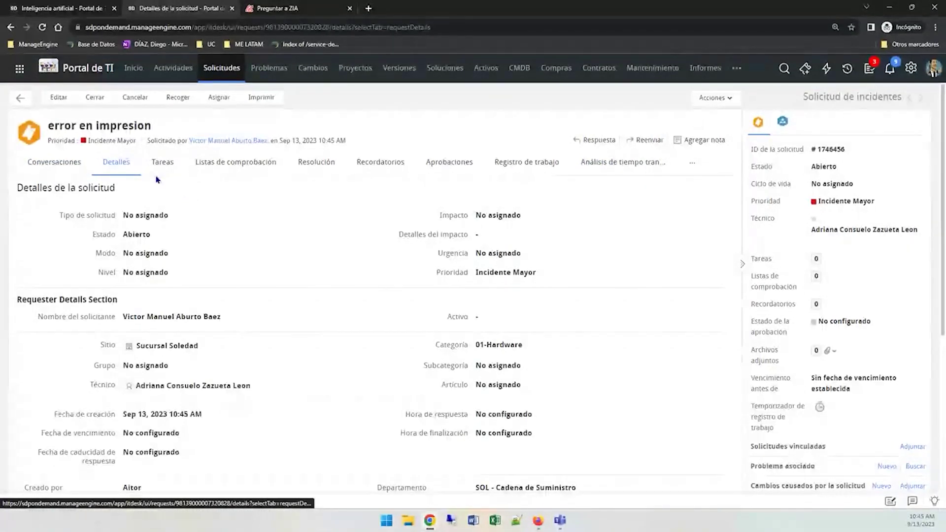
scroll(477, 303, "down", 1)
scroll(477, 304, "down", 1)
double_click(451, 289)
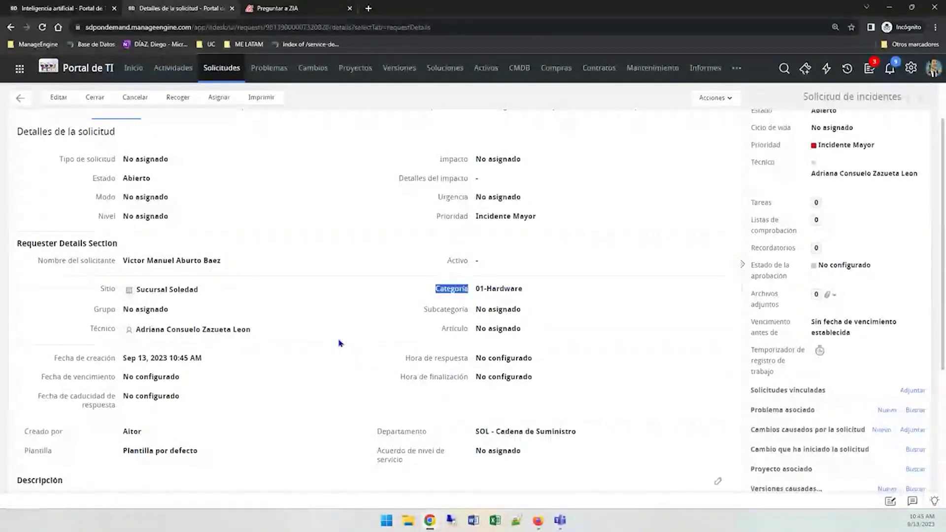
left_click_drag(450, 215, 536, 216)
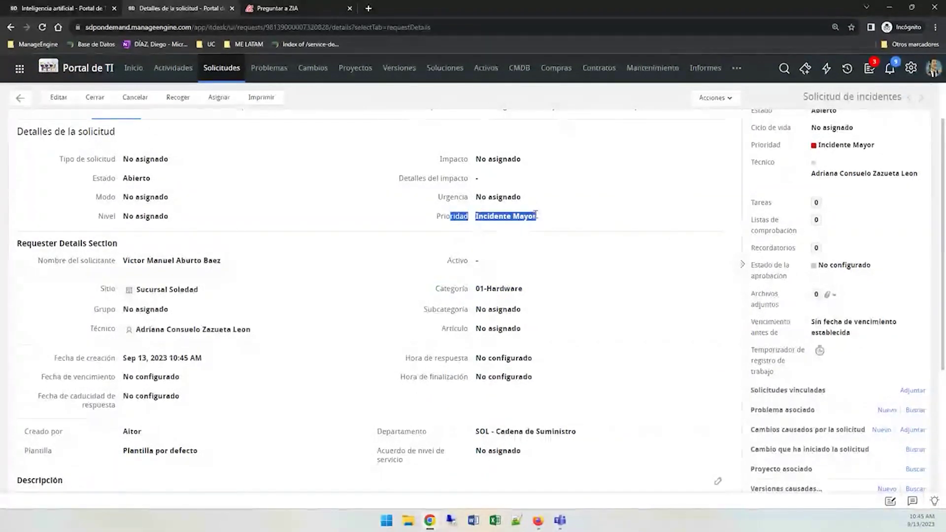
- Set the incident's subcategory to the Zia suggestion [CD] Impresoras/Scanner and save the change
left_click(506, 309)
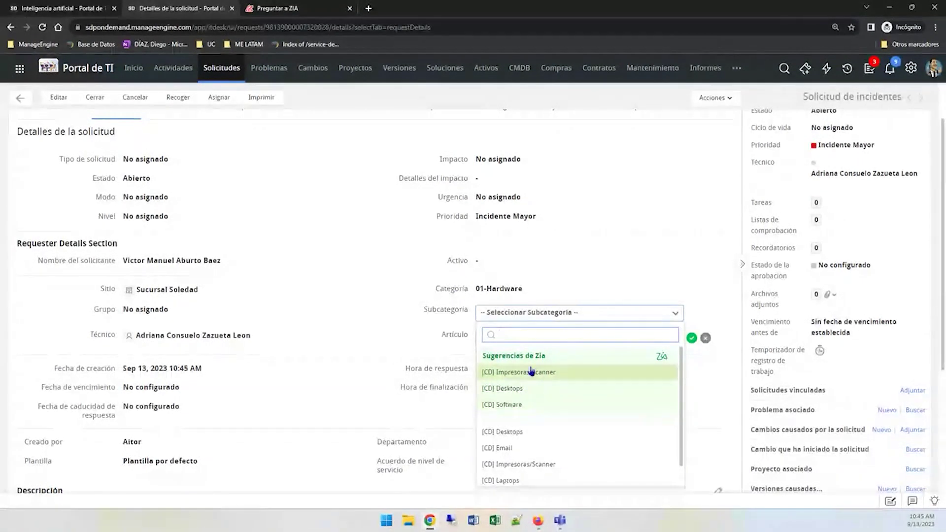
left_click(544, 372)
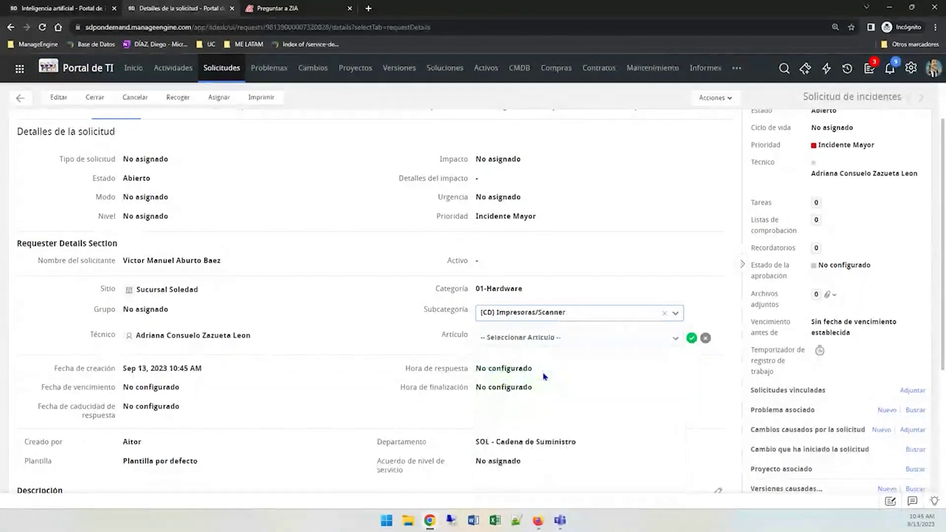
left_click(550, 315)
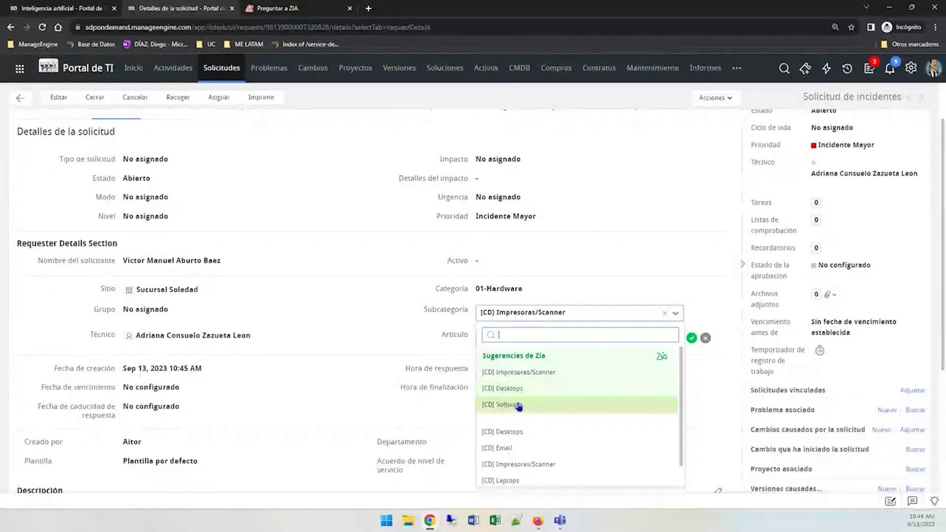
left_click(401, 312)
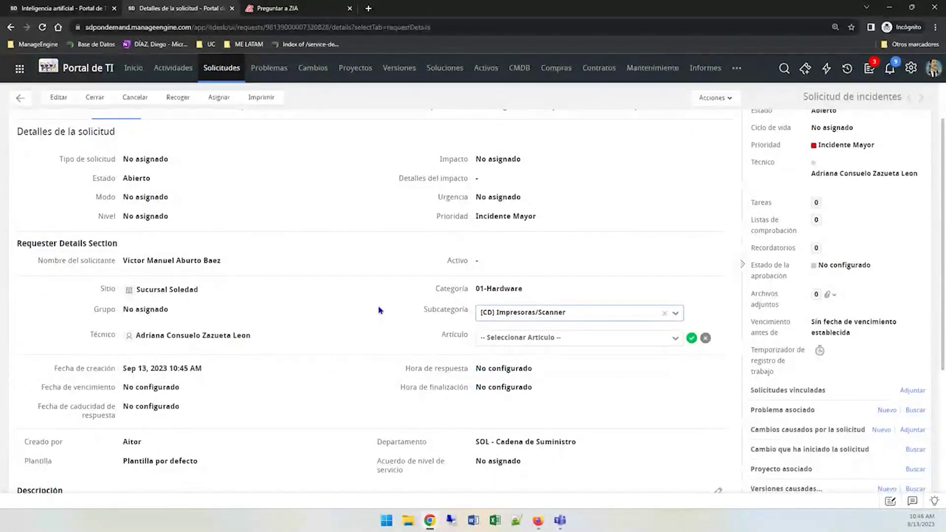
scroll(379, 311, "up", 1)
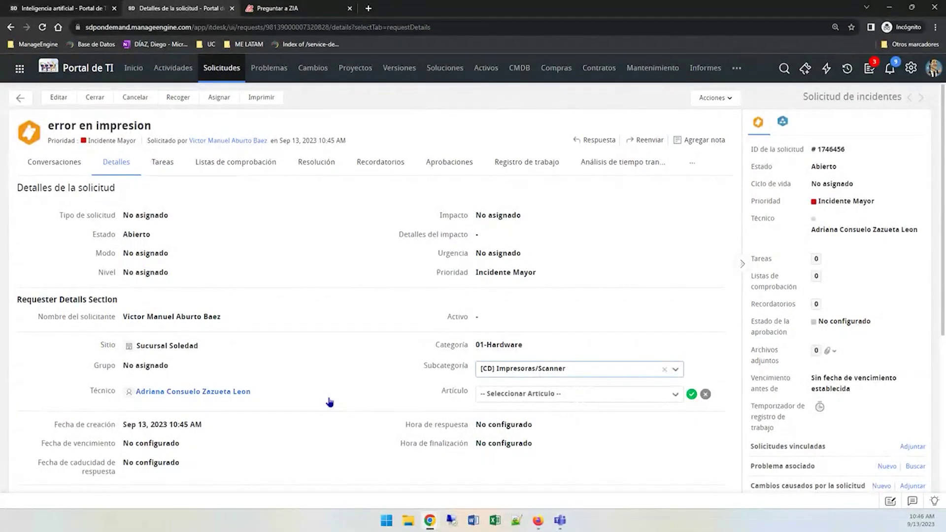
scroll(328, 400, "down", 5)
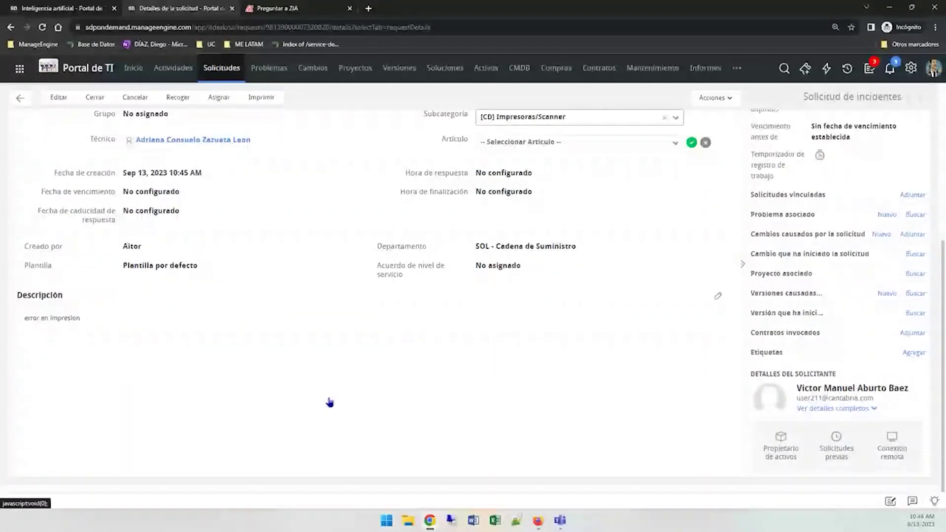
left_click(690, 143)
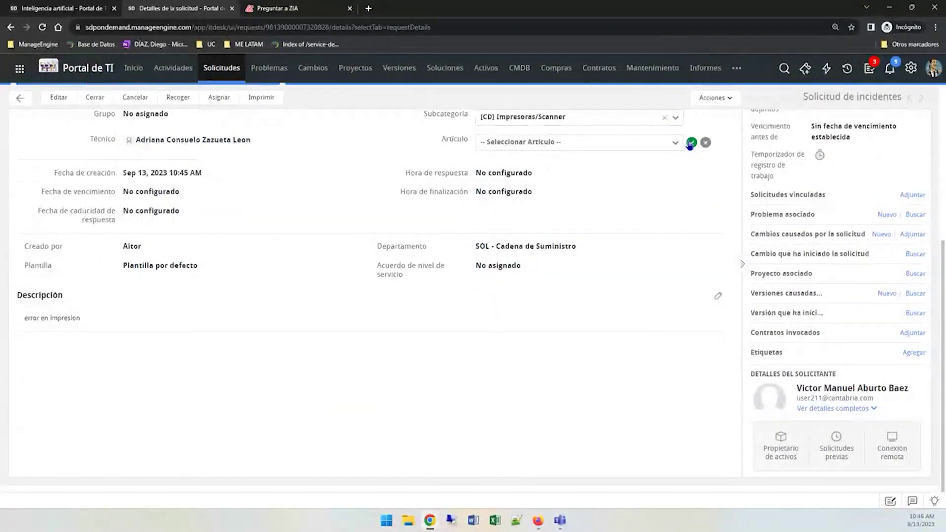
scroll(305, 256, "up", 3)
scroll(304, 255, "up", 3)
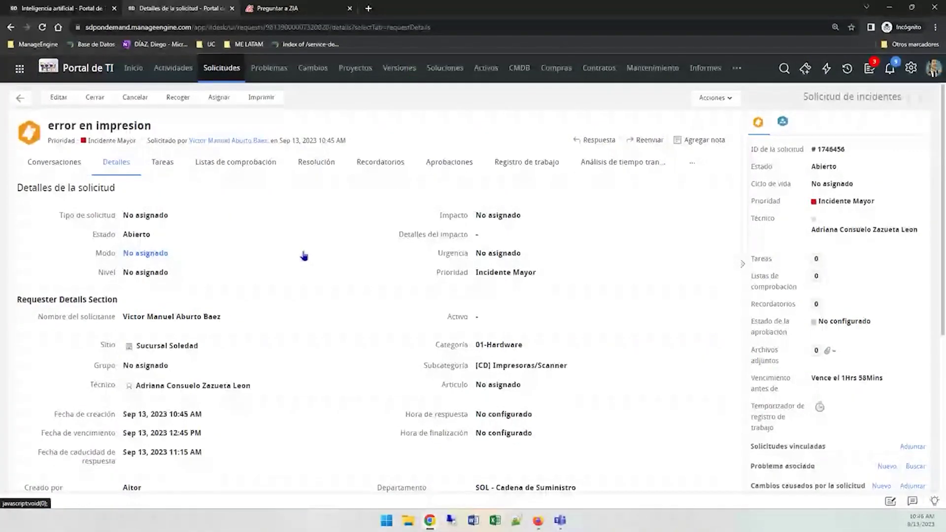
- Open Zia's artificial intelligence settings in the portal configuration and review the prediction features
left_click(910, 68)
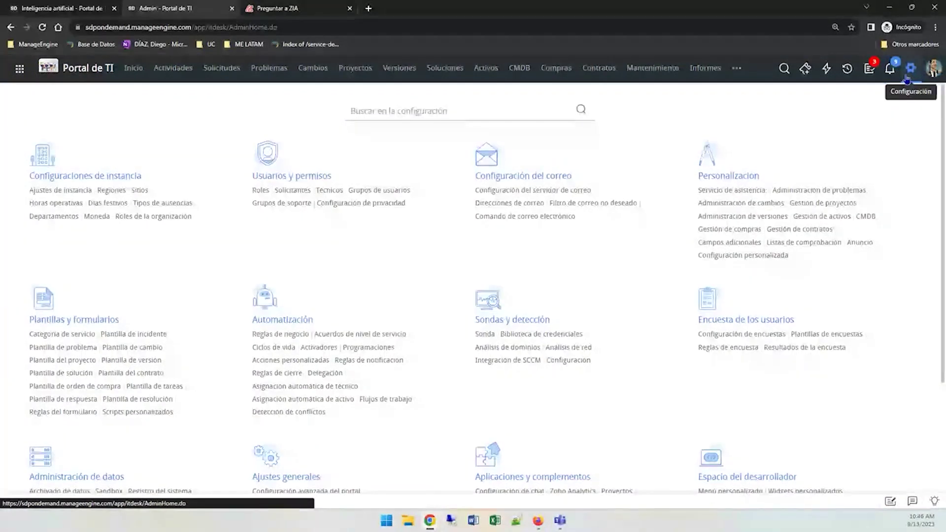
scroll(473, 295, "down", 3)
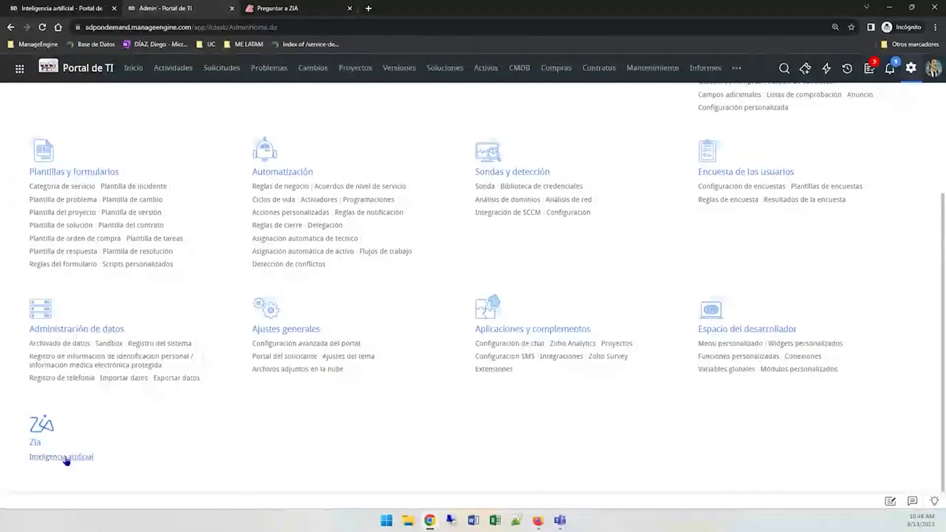
left_click(66, 458)
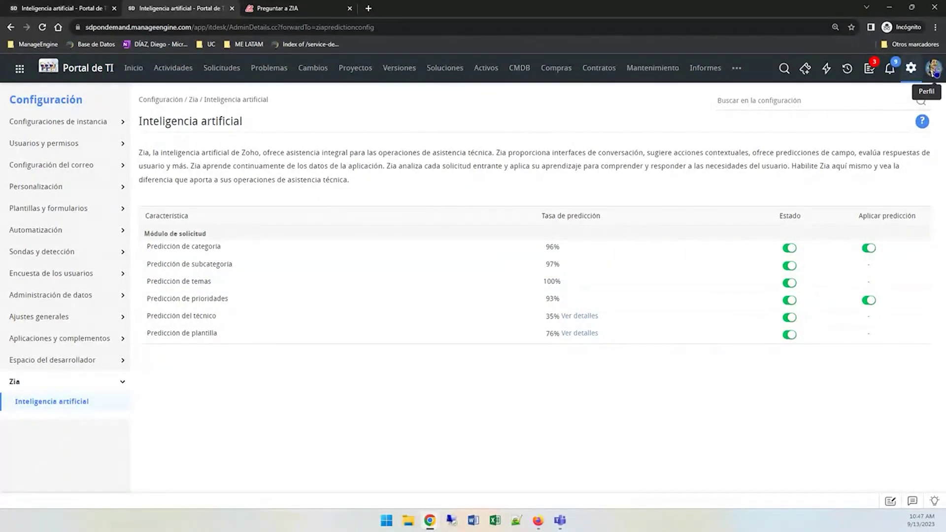
- Change the profile's display language to English and save the personalization settings
left_click(935, 71)
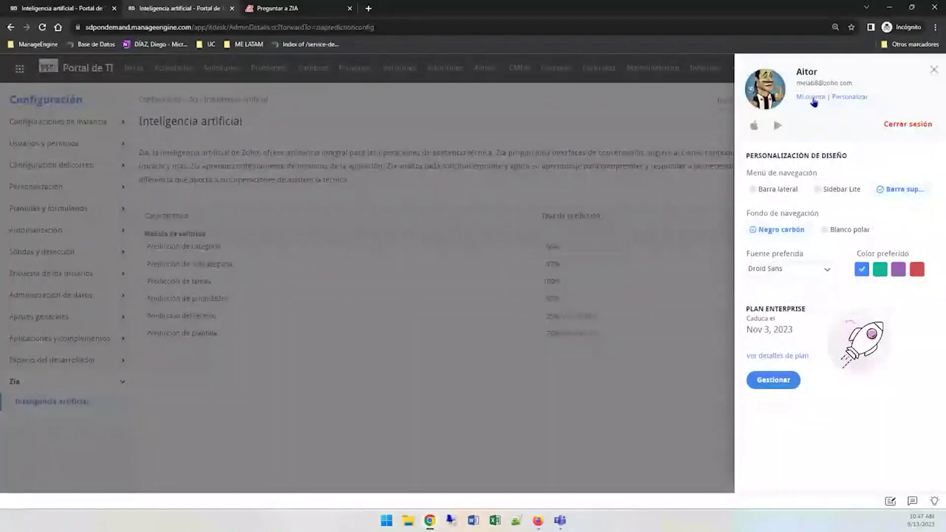
left_click(857, 96)
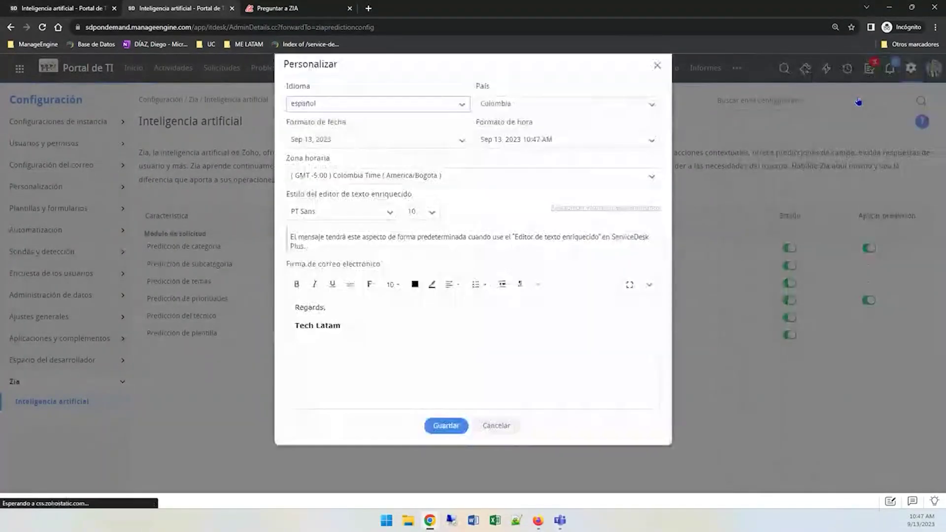
left_click(378, 106)
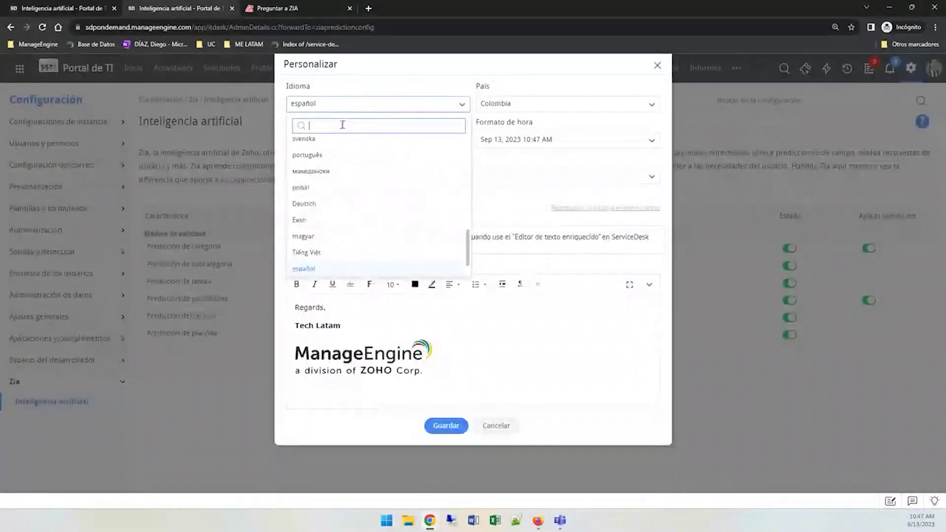
type("ingle")
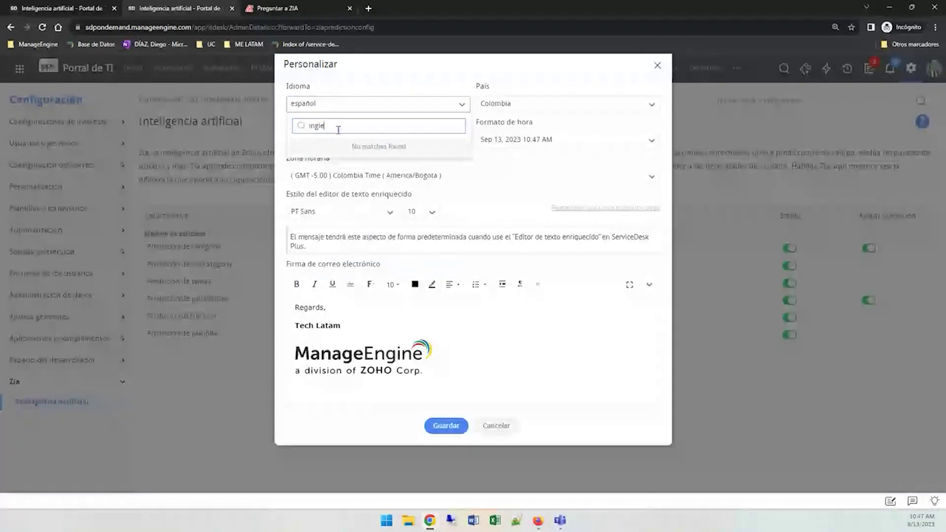
key("BackSpace")
key("BackSpace")
key("BackSpace")
key("BackSpace")
key("BackSpace")
type("engl")
left_click(325, 156)
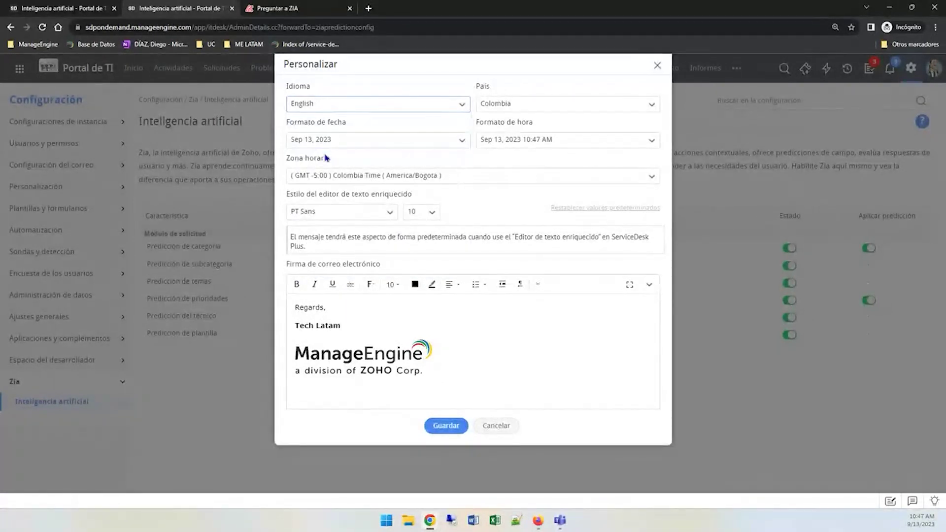
left_click(445, 424)
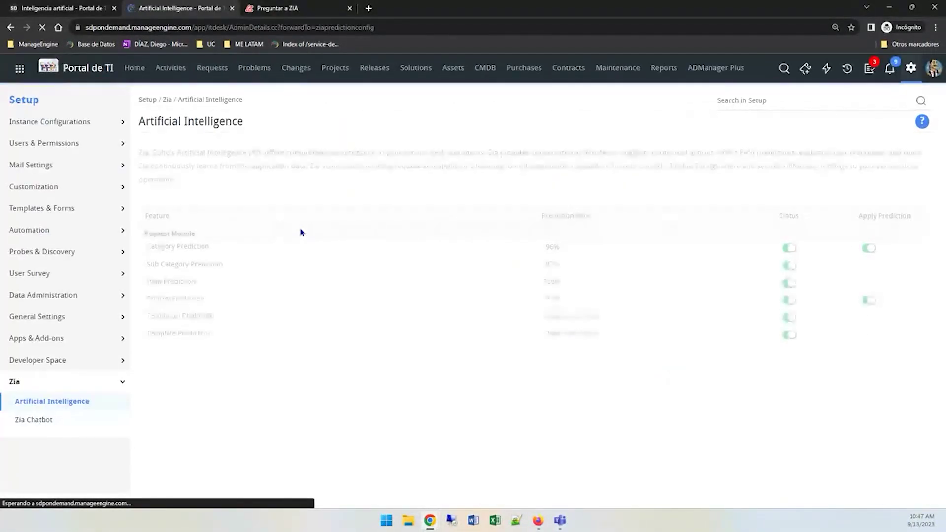
- Open the Zia Chatbot settings, launch the chatbot and look through its full list of available actions
left_click(47, 420)
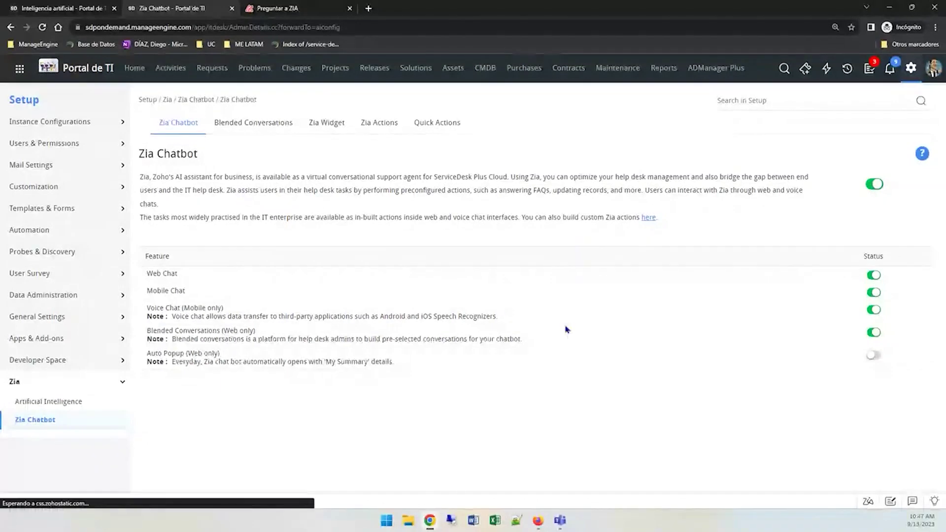
left_click(867, 502)
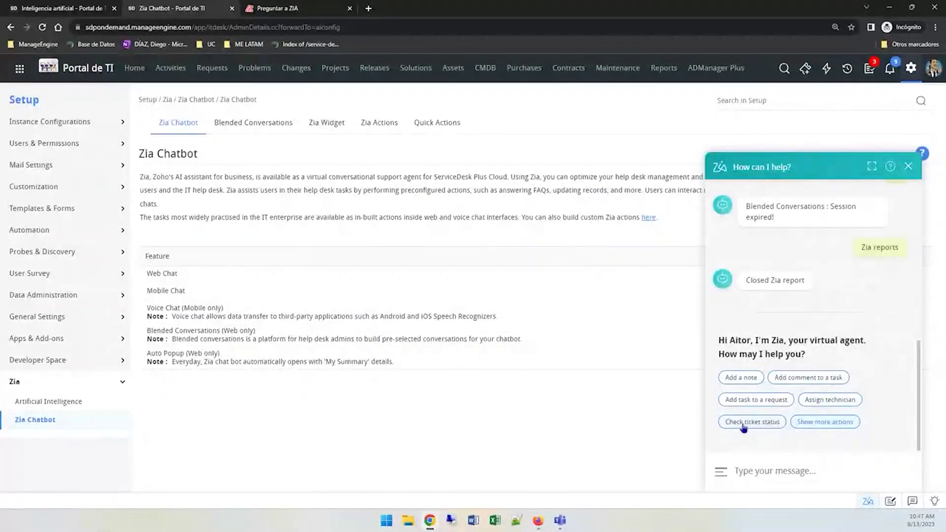
left_click(819, 422)
scroll(814, 426, "down", 5)
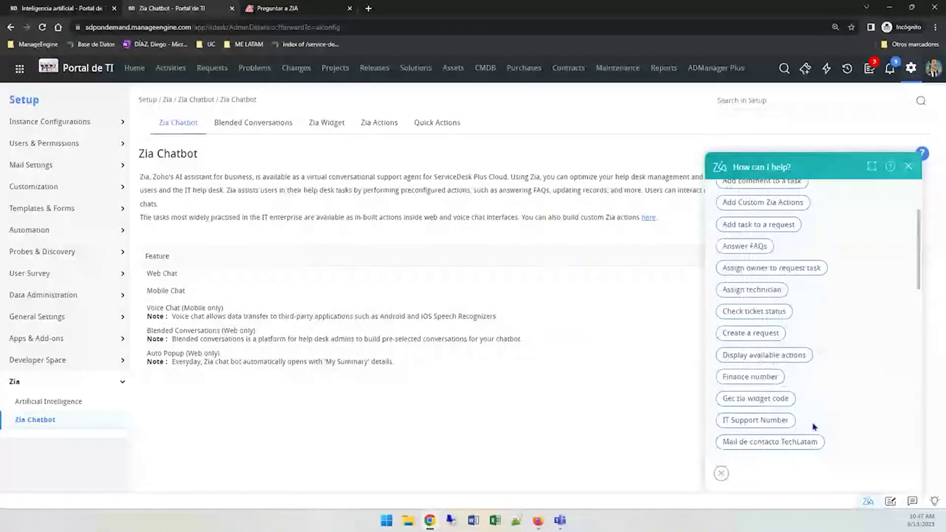
scroll(814, 425, "down", 5)
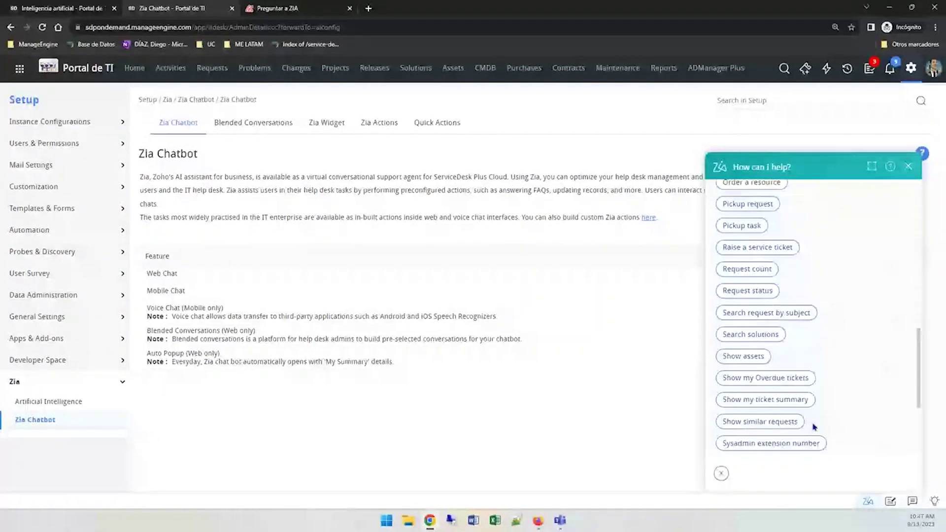
- Review the Blended Conversations list with the chatbot closed, and view the new conversation form without creating one
left_click(253, 124)
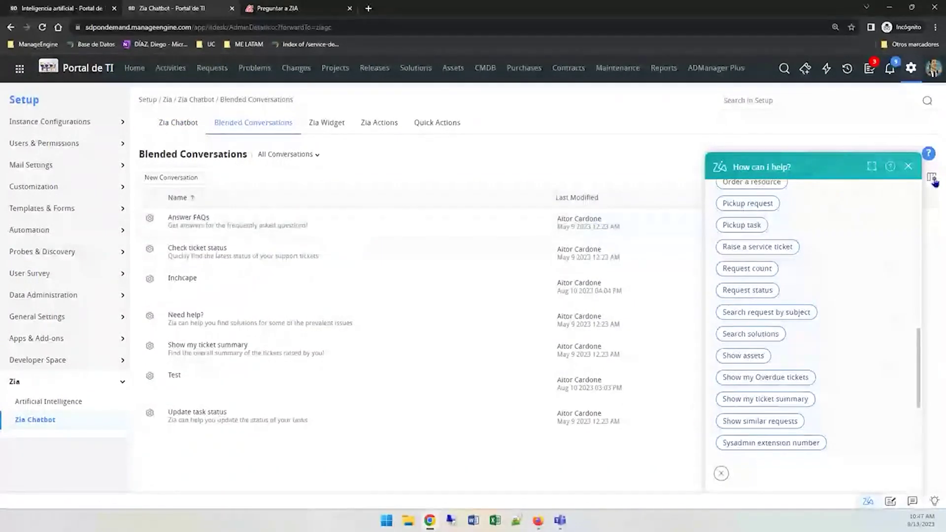
left_click(908, 166)
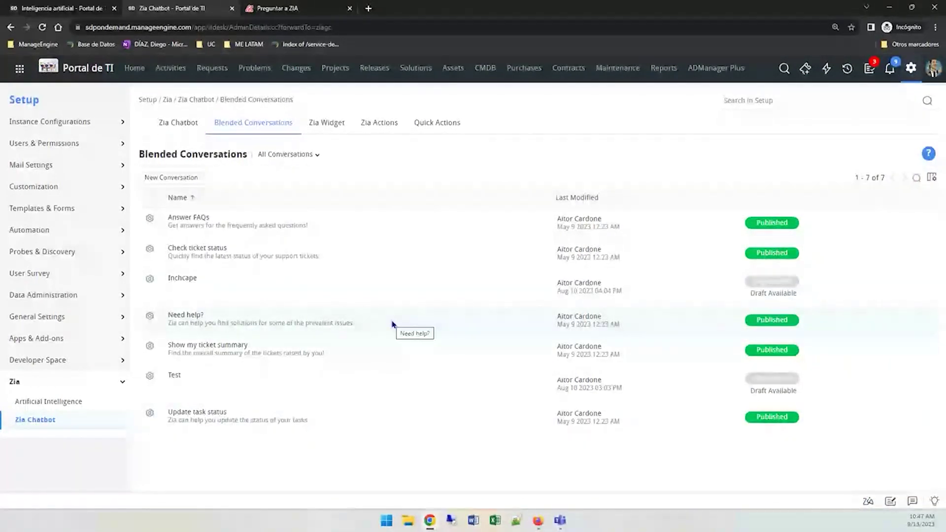
left_click(182, 179)
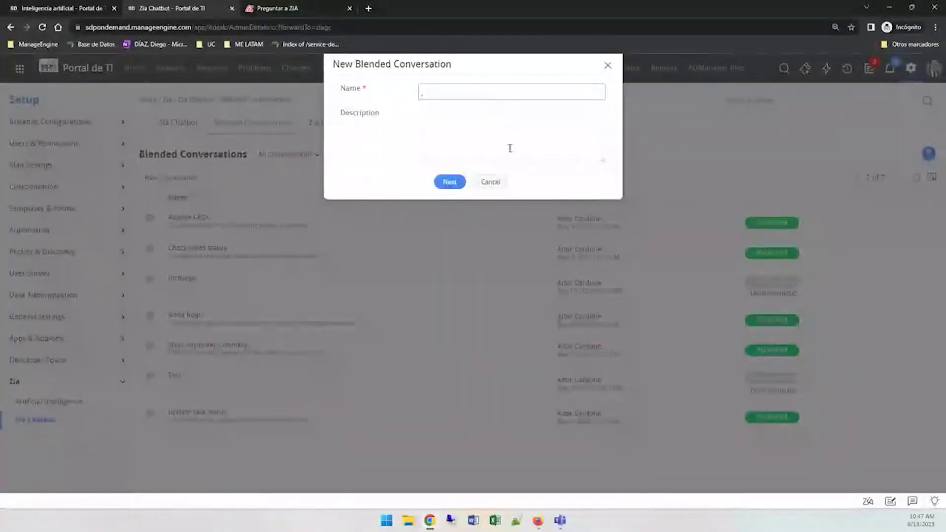
left_click(493, 184)
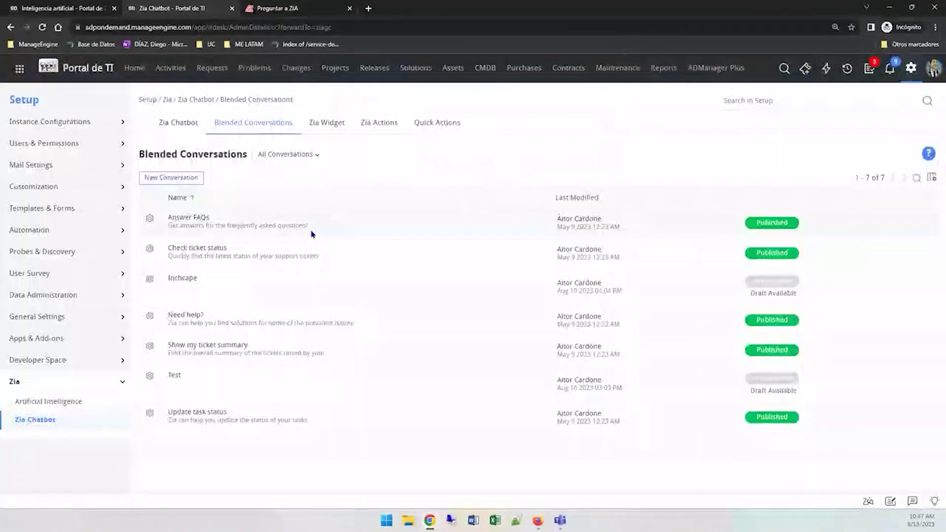
- Open the Answer FAQs conversation flow for editing, inspect its email_solution message block, and return to the list
left_click(195, 219)
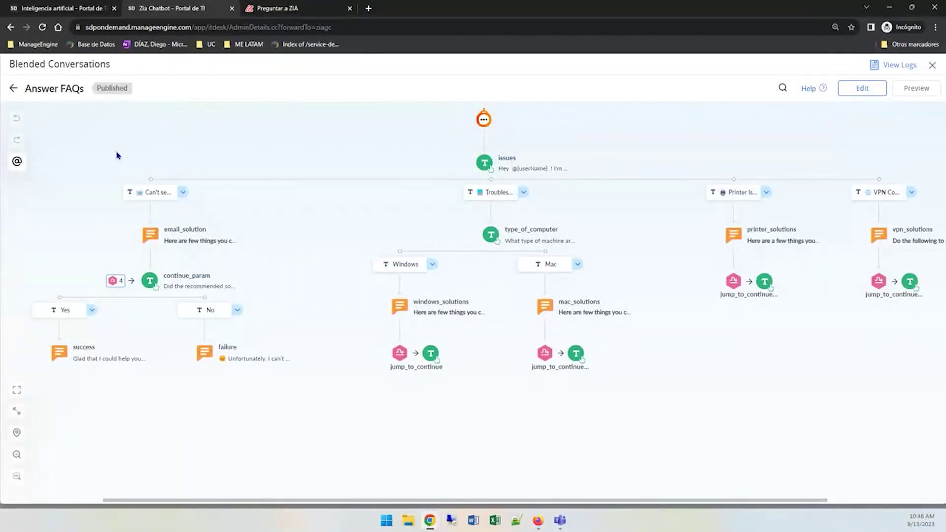
left_click(872, 94)
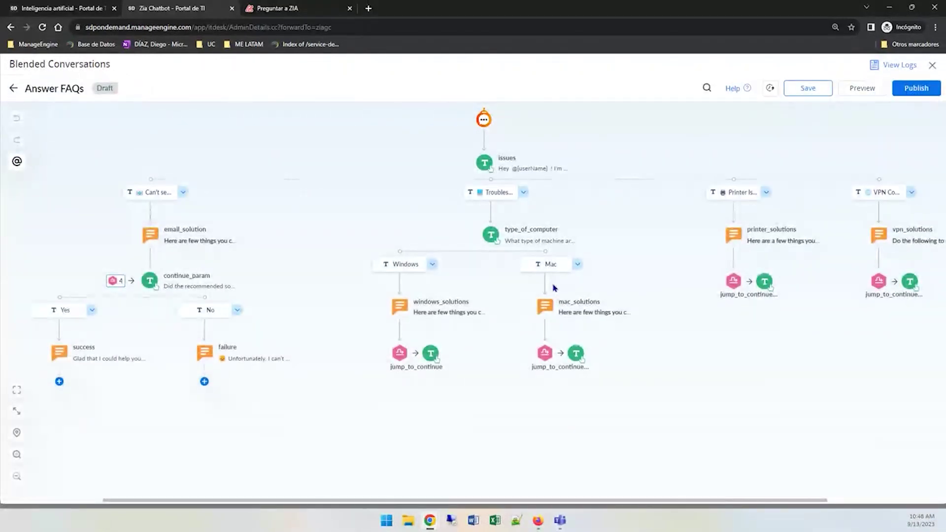
double_click(69, 89)
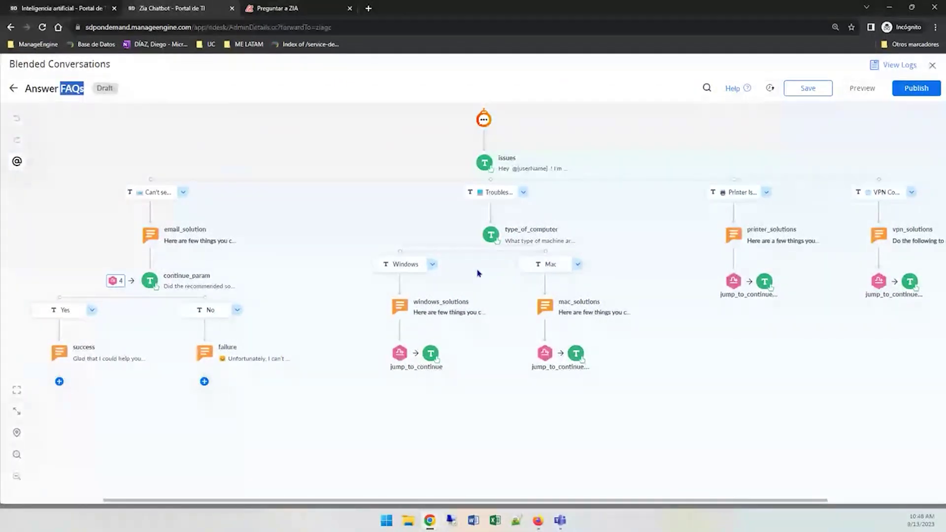
left_click(177, 233)
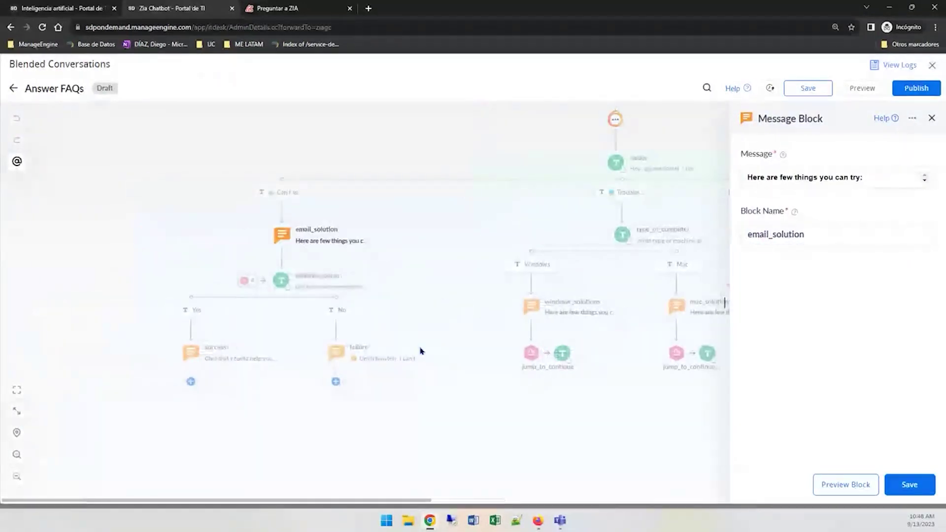
left_click(931, 118)
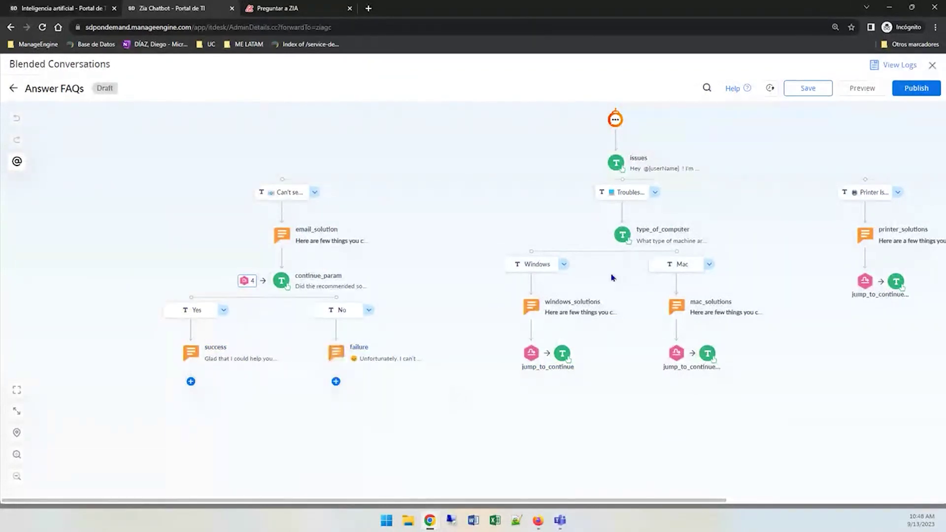
left_click(934, 72)
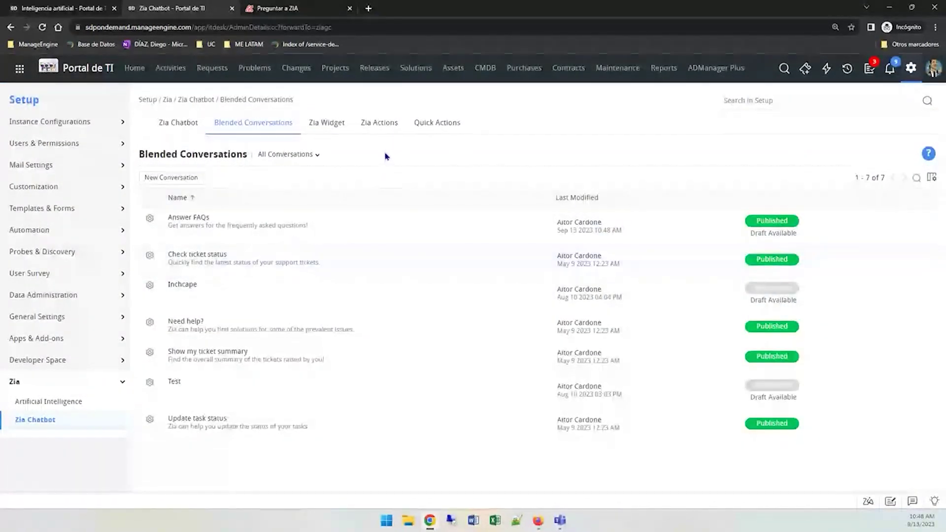
- Review the chatbot's Quick Actions configured for technicians and requesters
left_click(440, 129)
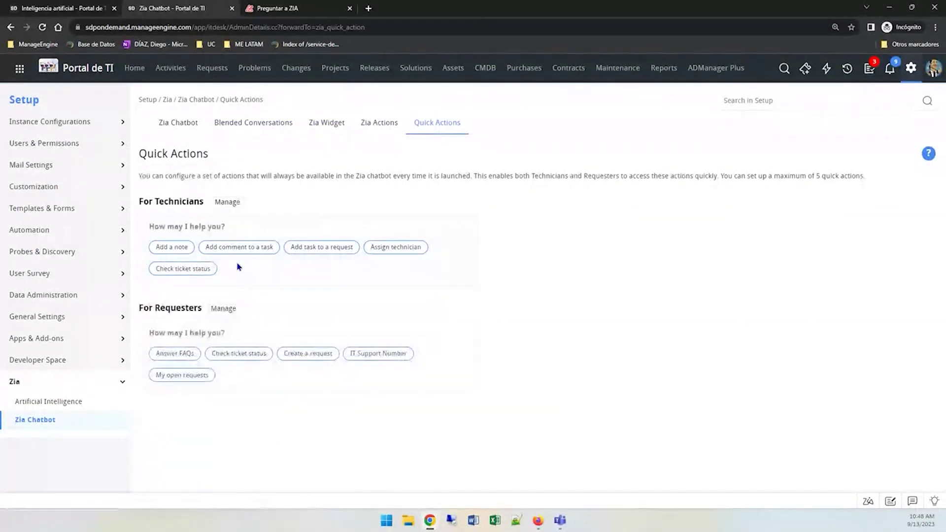
double_click(155, 154)
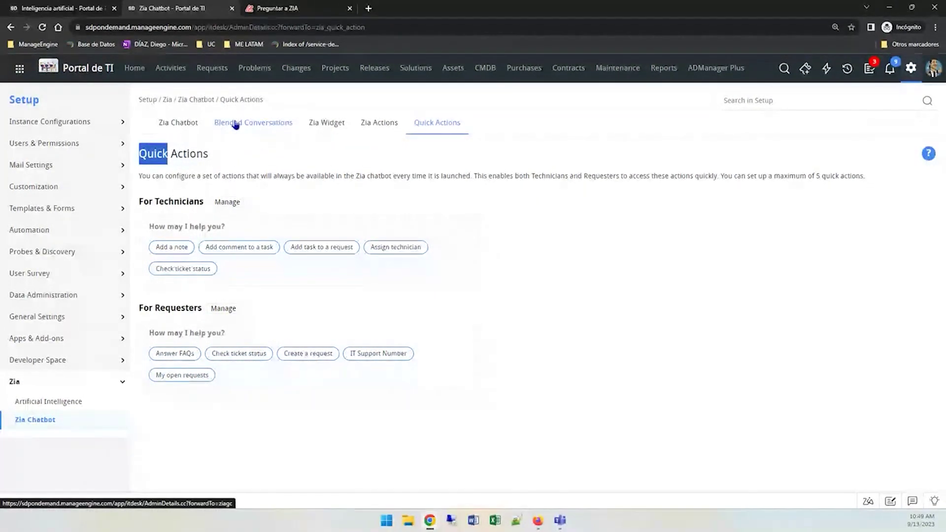
- Switch to Zoho Analytics and view the Preguntar a ZIA page with its recommended questions
left_click(297, 11)
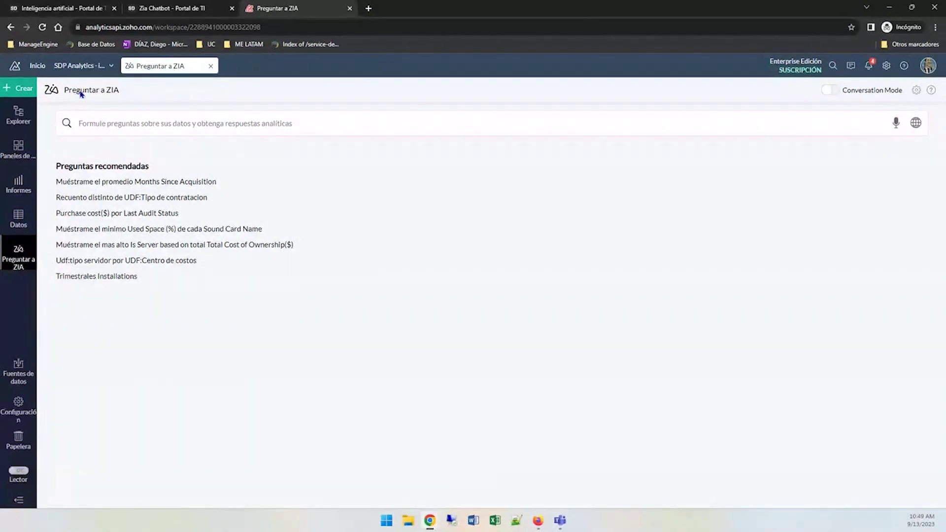
left_click_drag(75, 93, 118, 96)
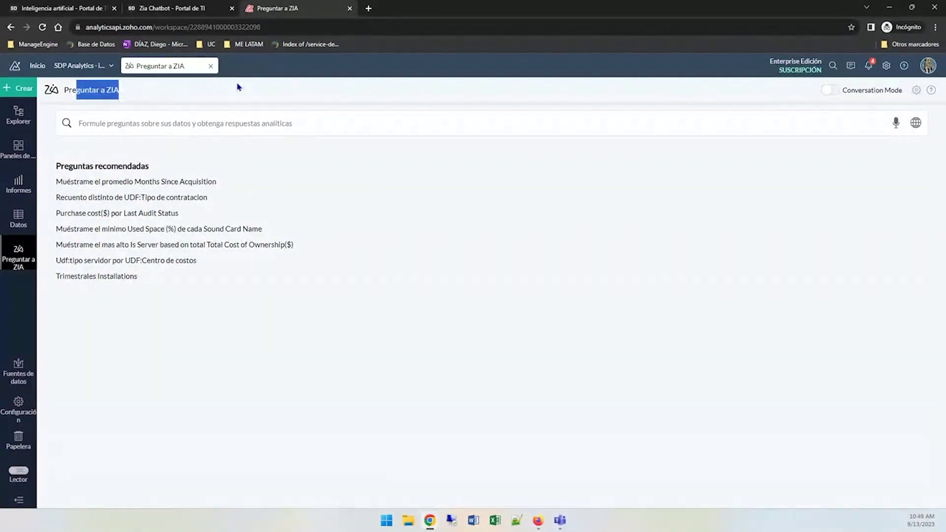
- Ask Zia "cuantas solicitudes por estado"
left_click(184, 121)
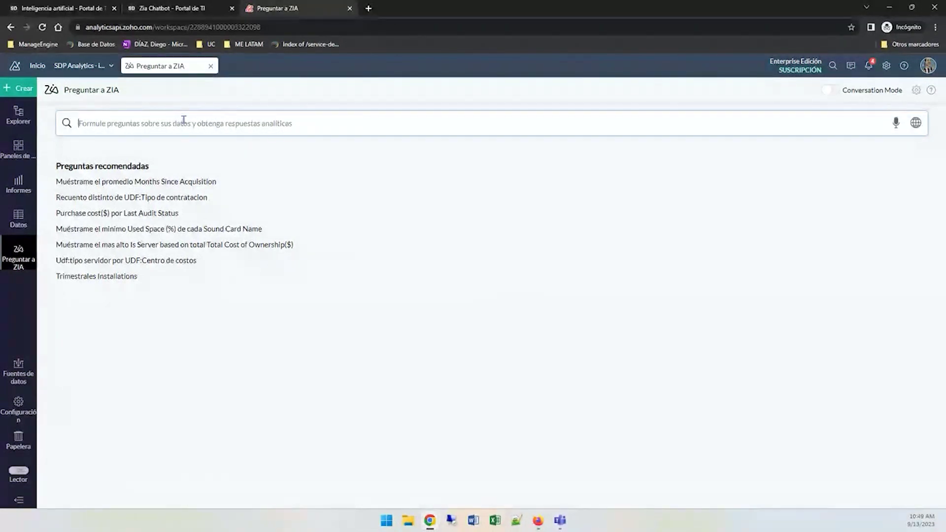
type("d")
key("BackSpace")
key("BackSpace")
key("BackSpace")
type("ntas solicitudes por estado")
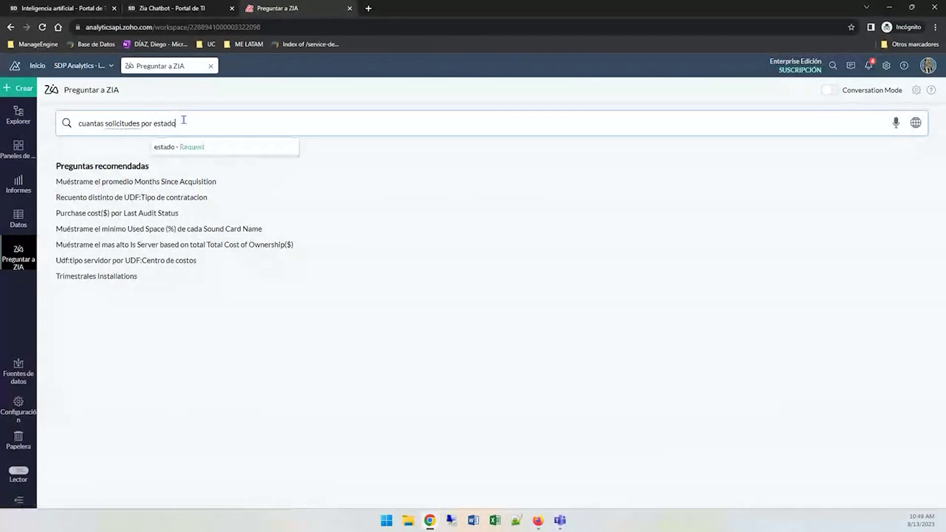
key("Return")
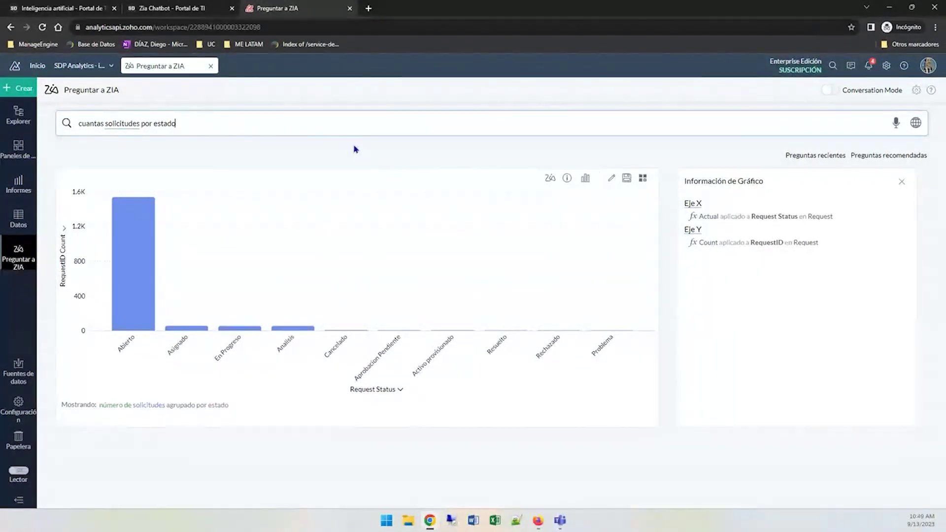
- Extend the question with "y por prioridad" and show the answer as a percentage stacked bar chart
type("y")
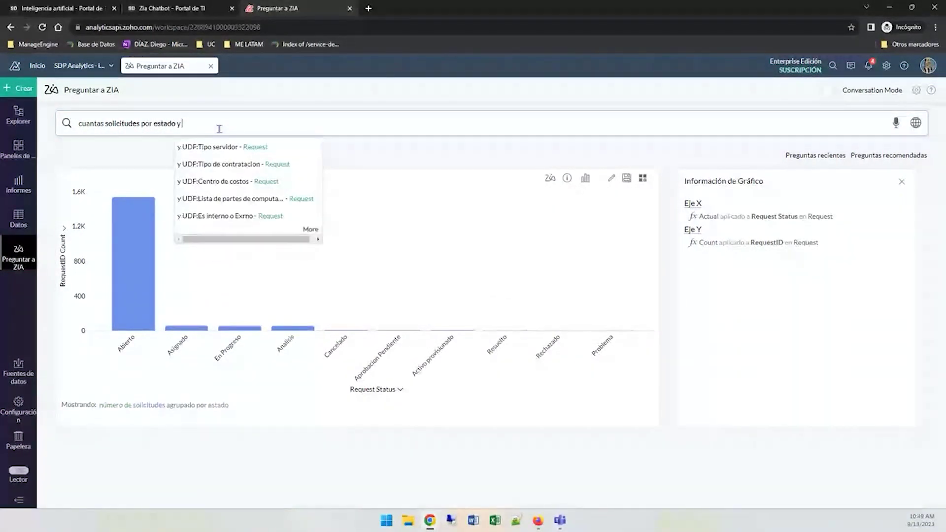
type(" por prioridad")
key("Return")
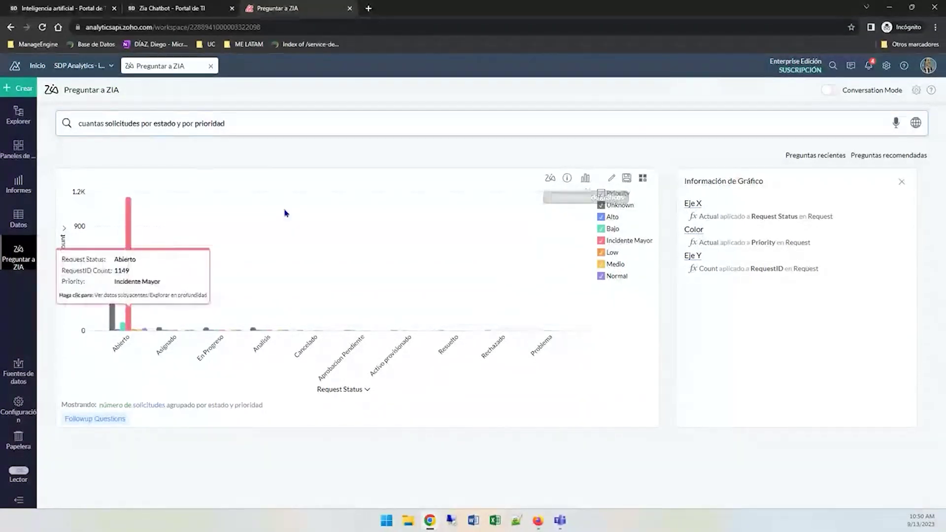
left_click(586, 180)
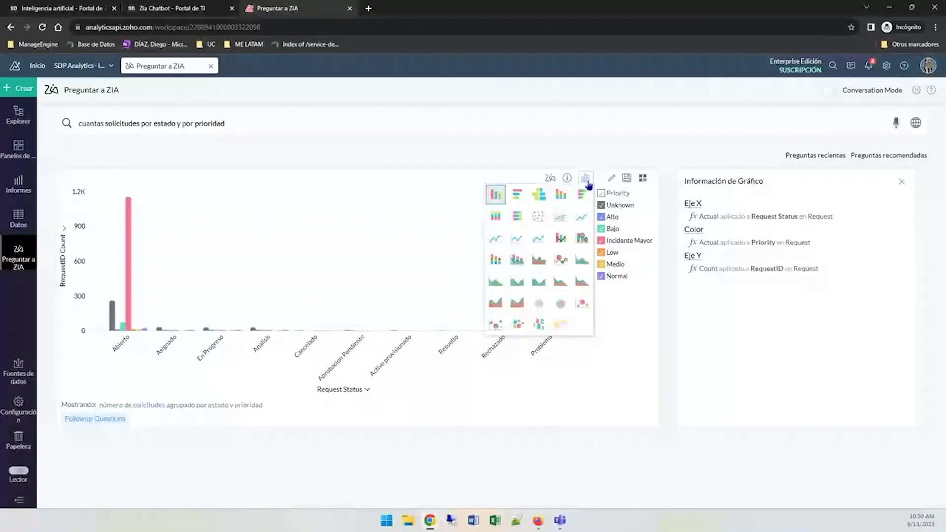
left_click(501, 217)
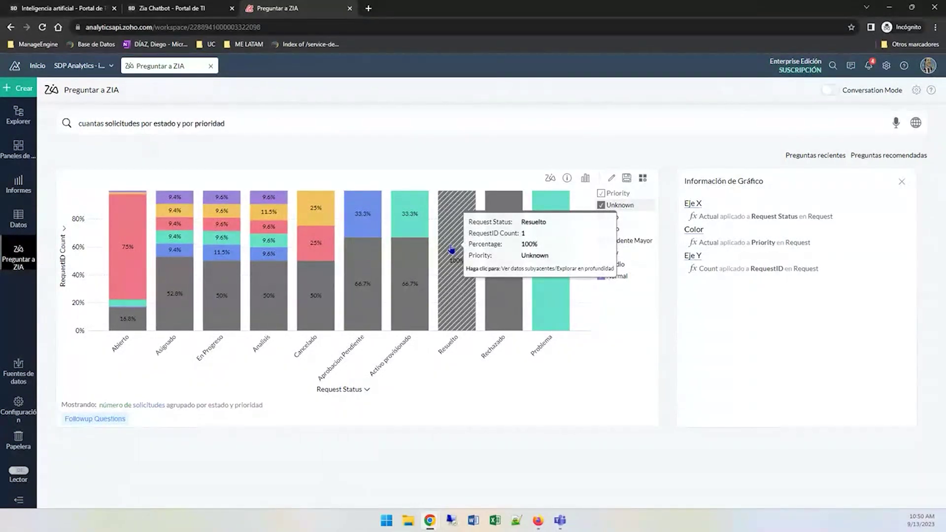
- Narrow the question to "cuantas solicitudes por estado y por prioridad en 2023" and run it
left_click(252, 129)
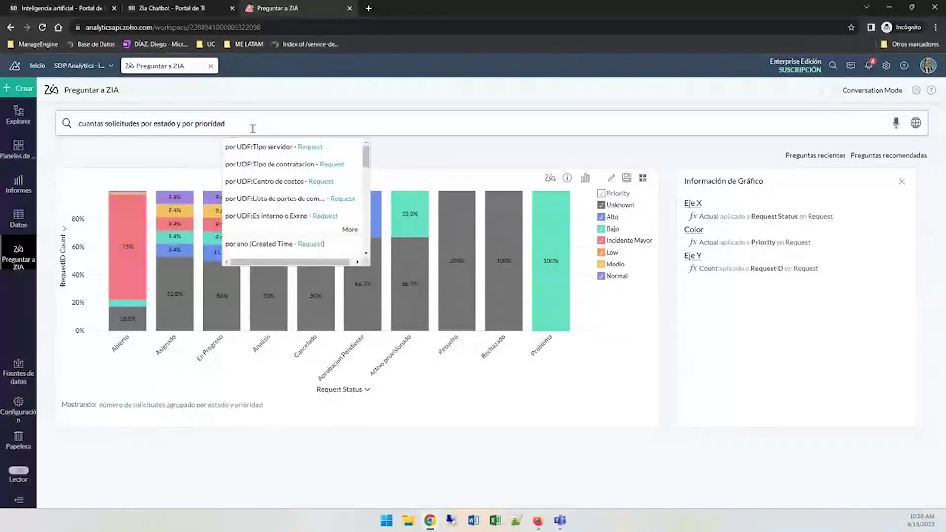
type("en 2023")
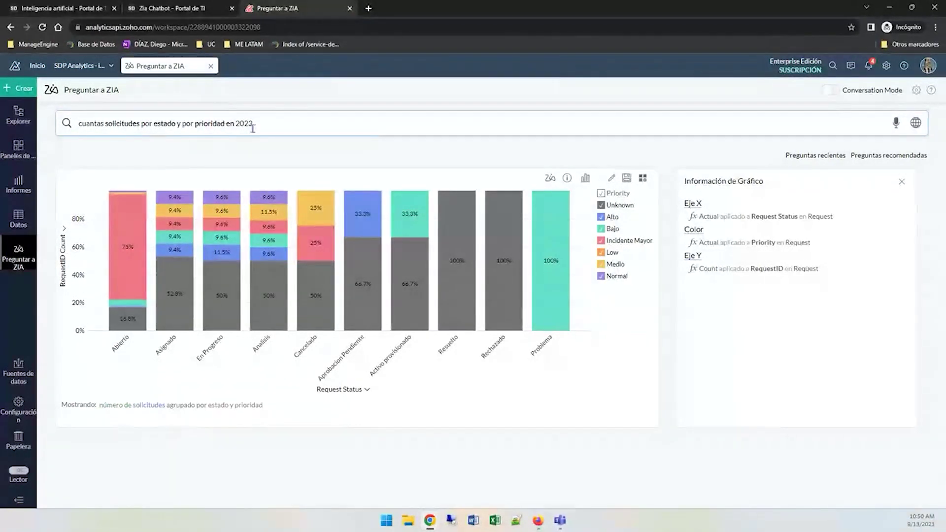
key("Return")
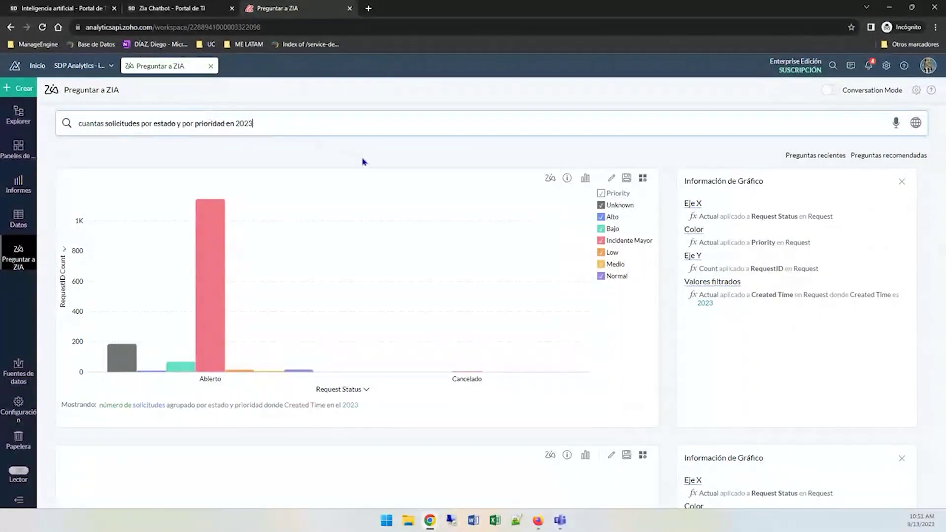
- Read Zia's Conclusiones for the first 2023 chart, checking the status and priority statements, and close them
left_click(550, 180)
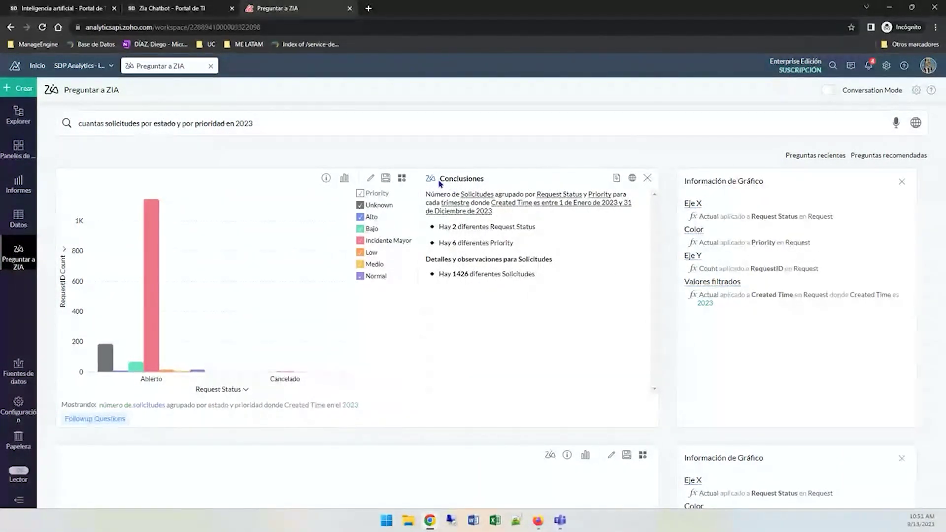
double_click(463, 239)
double_click(472, 227)
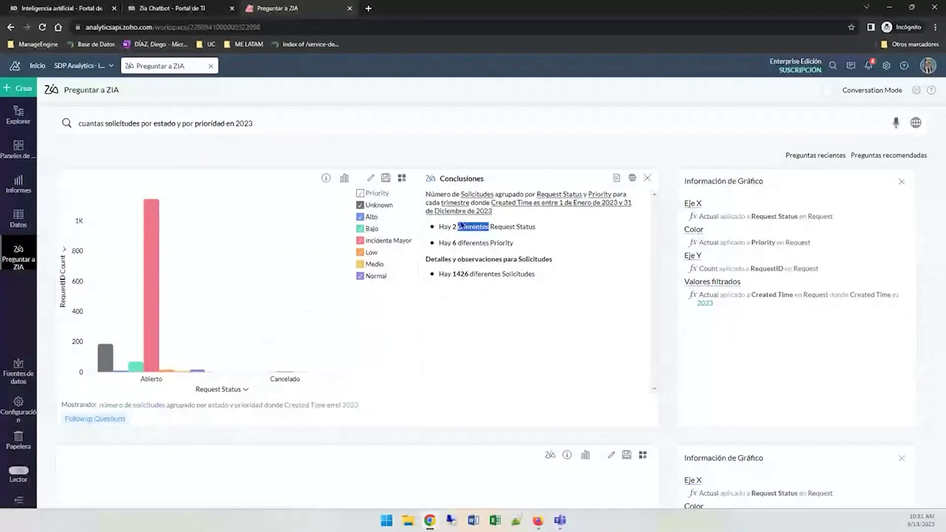
left_click(648, 180)
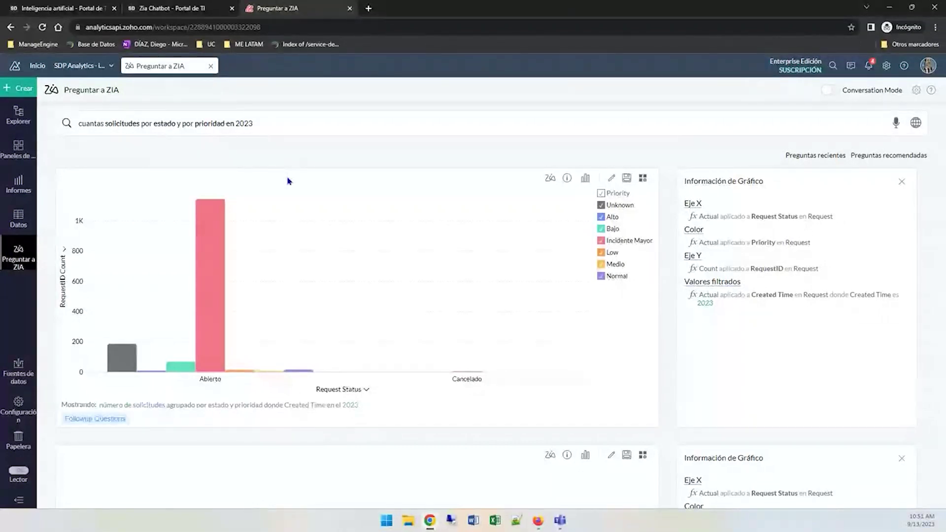
- Examine each 2023 result chart and the date field its description filters by, from Created Time through Responded Time
left_click_drag(272, 409, 318, 410)
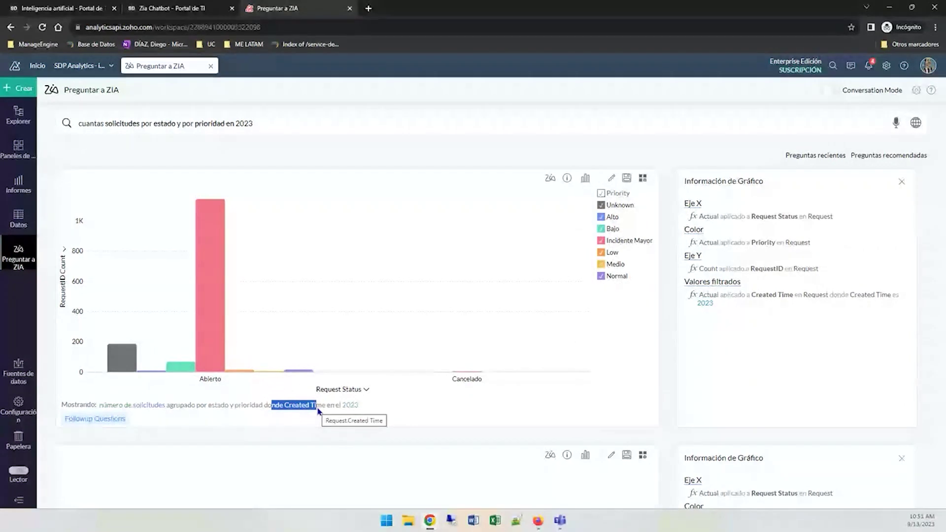
scroll(318, 412, "down", 2)
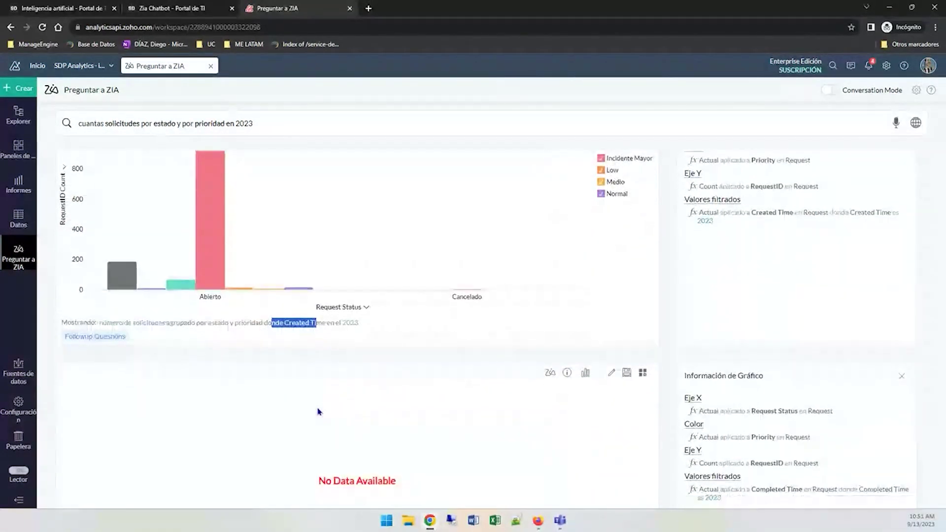
scroll(318, 412, "down", 2)
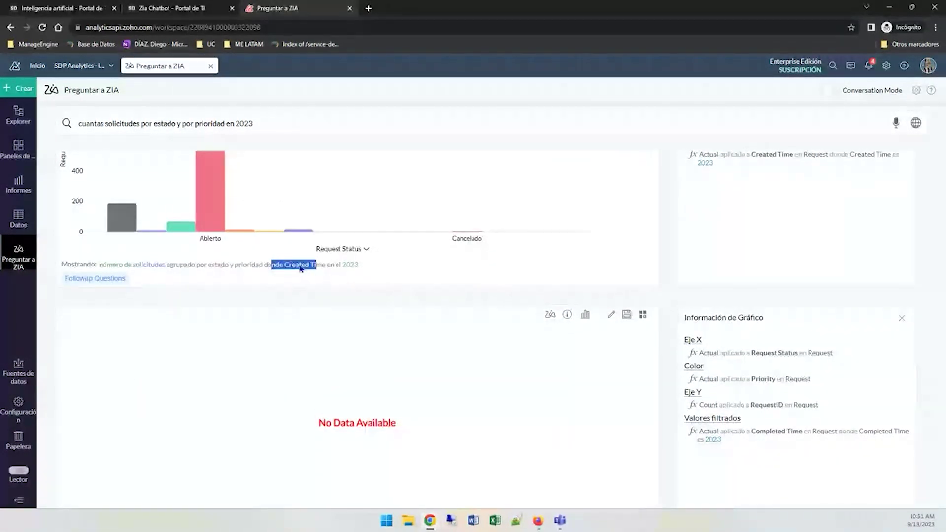
scroll(303, 270, "down", 6)
left_click_drag(290, 219, 321, 223)
scroll(319, 222, "down", 1)
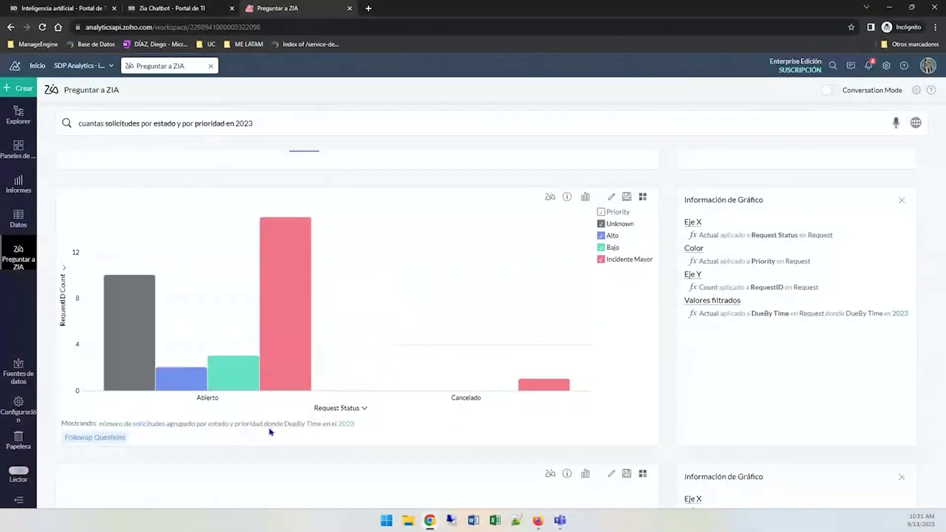
left_click_drag(280, 424, 311, 424)
scroll(311, 426, "down", 2)
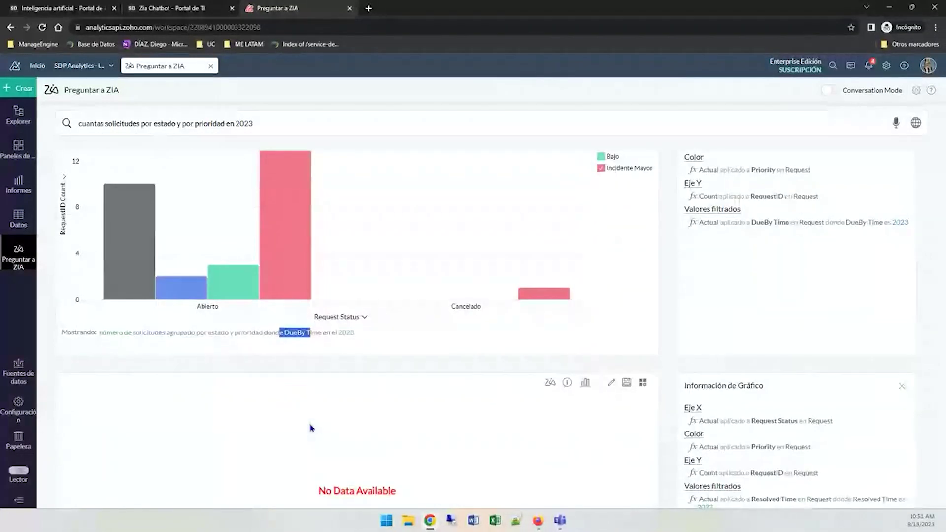
scroll(310, 428, "down", 3)
left_click_drag(280, 398, 321, 405)
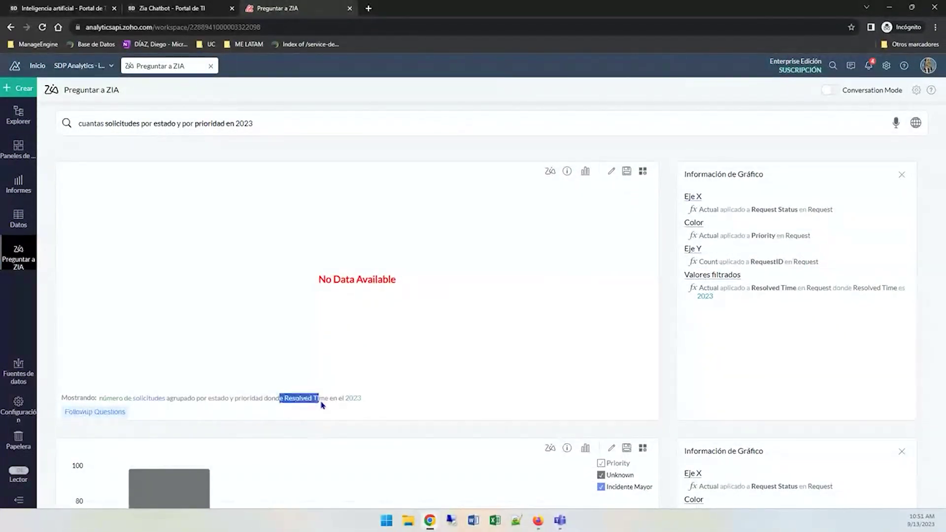
scroll(321, 405, "down", 5)
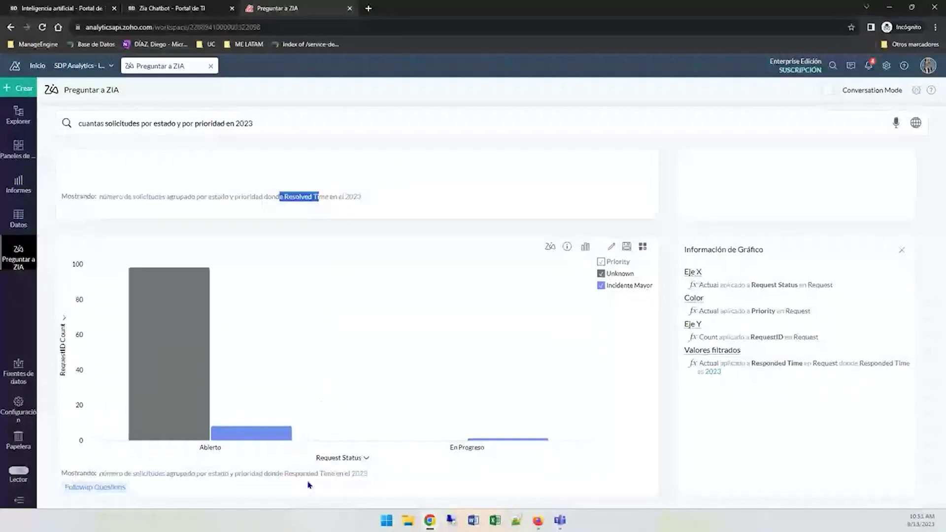
left_click_drag(284, 474, 326, 480)
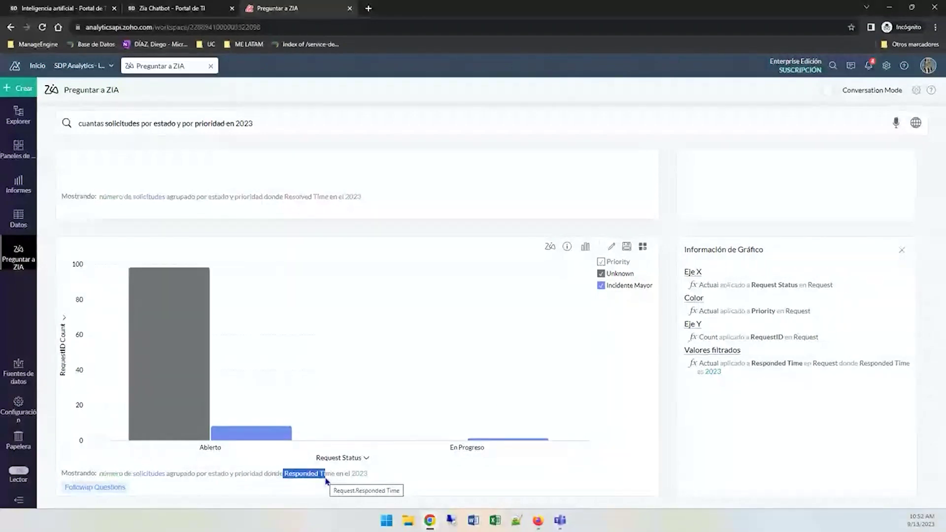
scroll(293, 271, "down", 10)
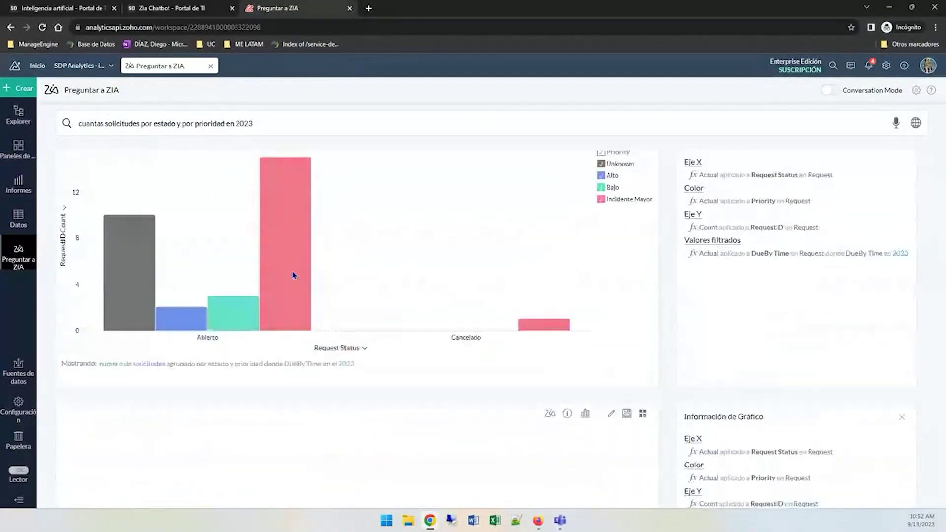
scroll(294, 275, "up", 1)
- Rerun the 2023 question and point out the word "solicitudes" in it
left_click(287, 125)
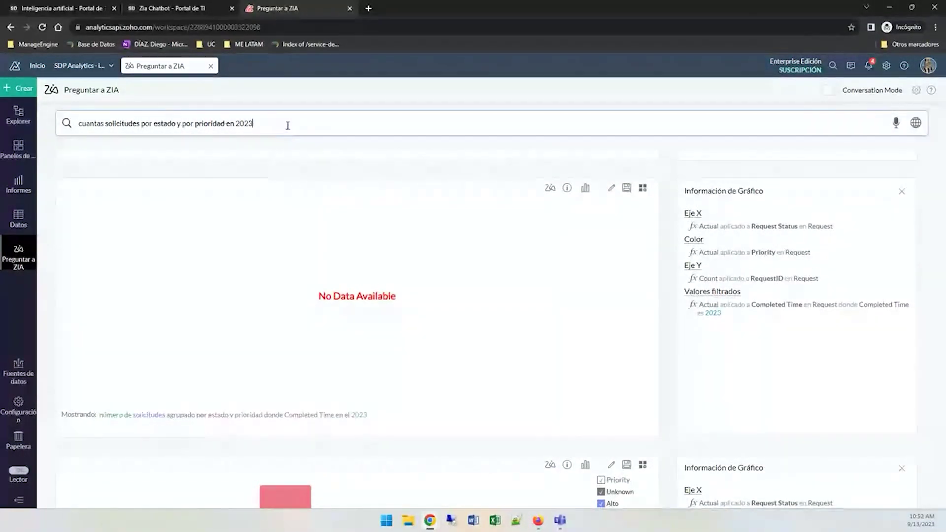
key("Return")
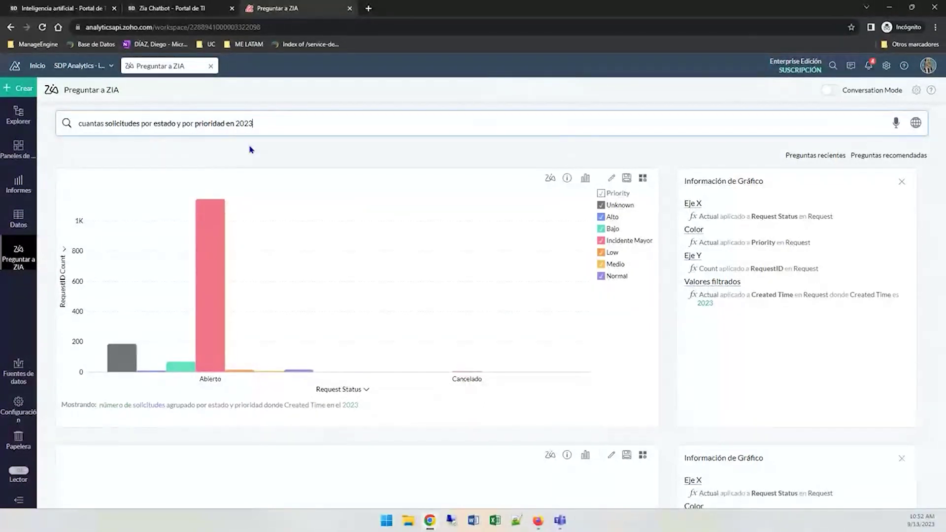
double_click(123, 124)
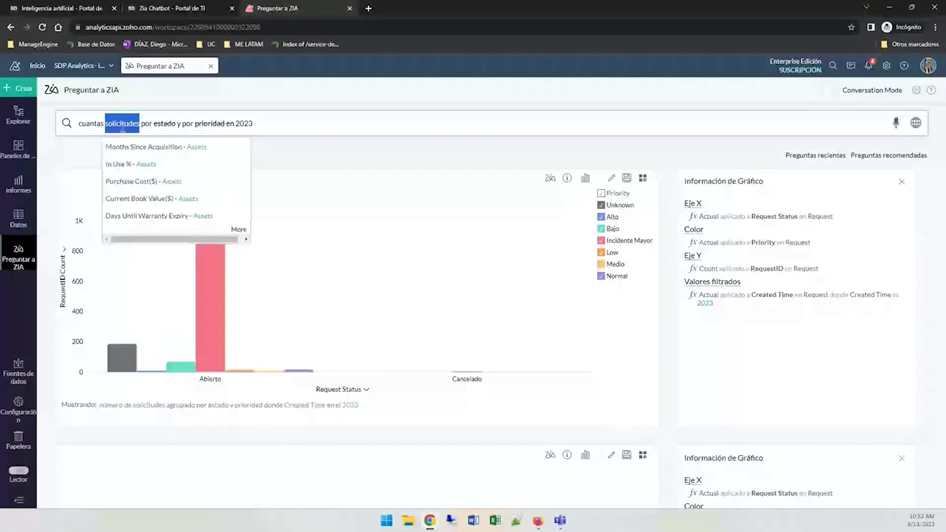
left_click(325, 158)
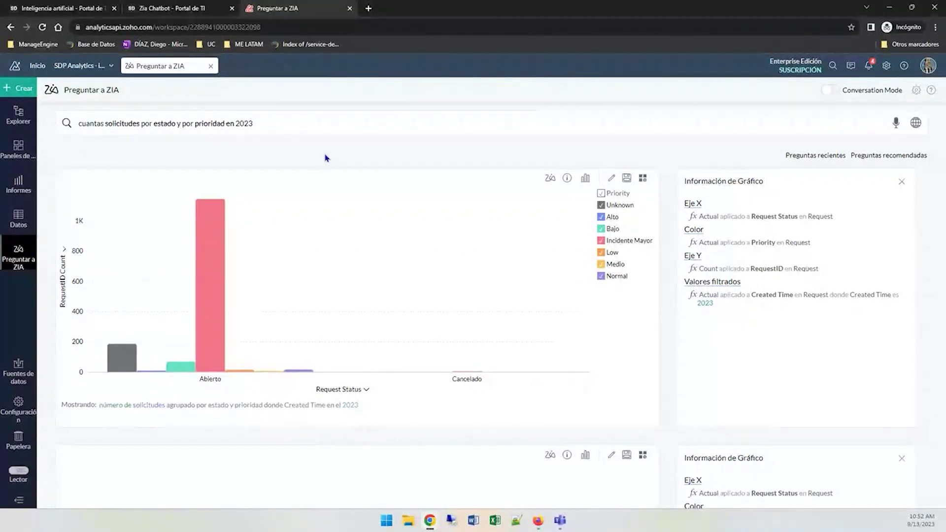
- Reword the question to "cuantos casos por estado y por prioridad en 2023" and run it
double_click(122, 123)
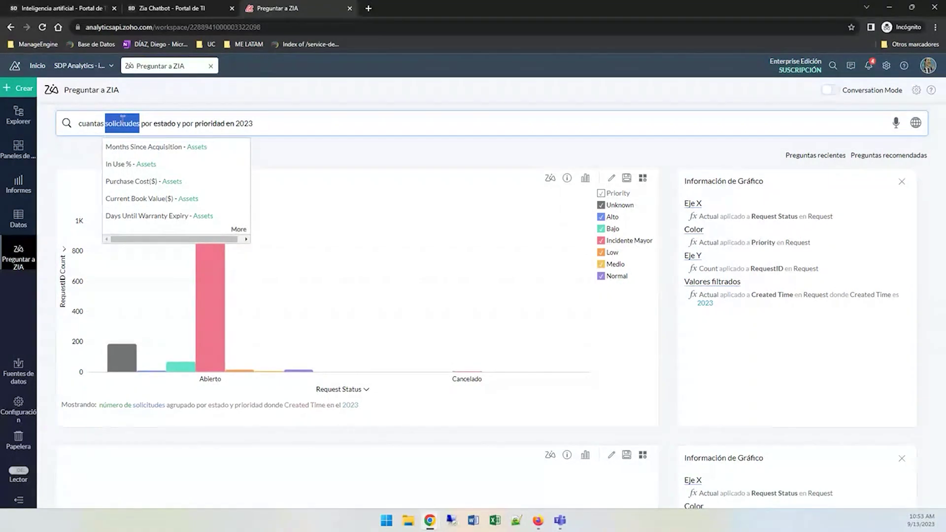
type("casos")
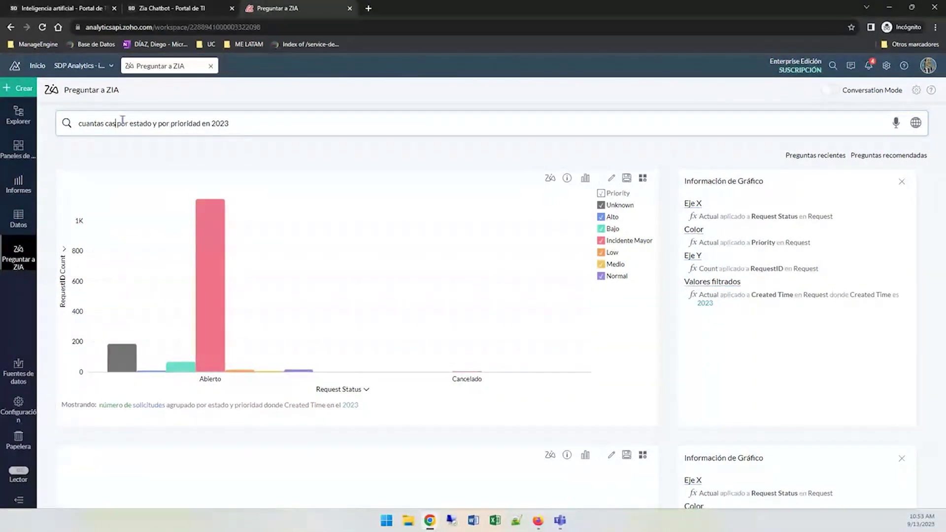
key("Home")
key("Right")
key("Right")
key("Right")
key("Right")
key("Right")
key("Right")
key("BackSpace")
type("o")
key("Return")
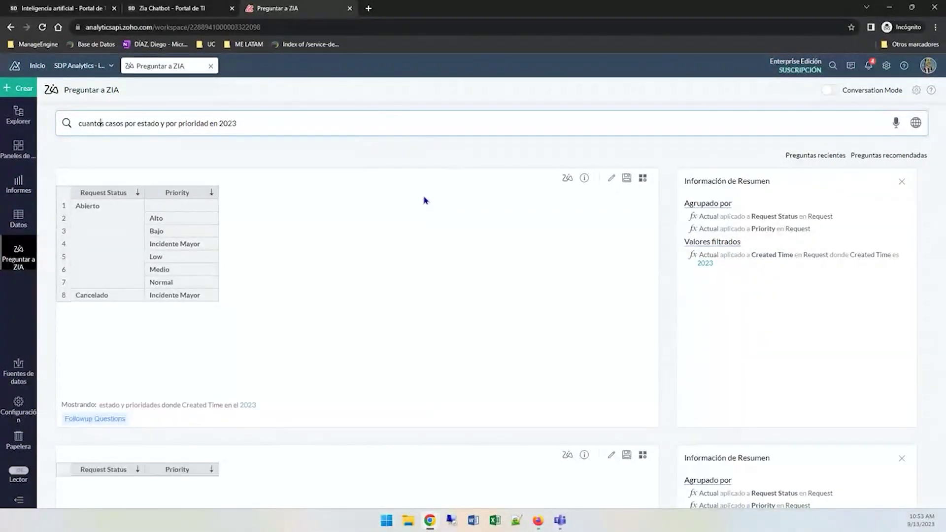
- Replace "casos" in the question with a pluralized first name and run it
double_click(115, 123)
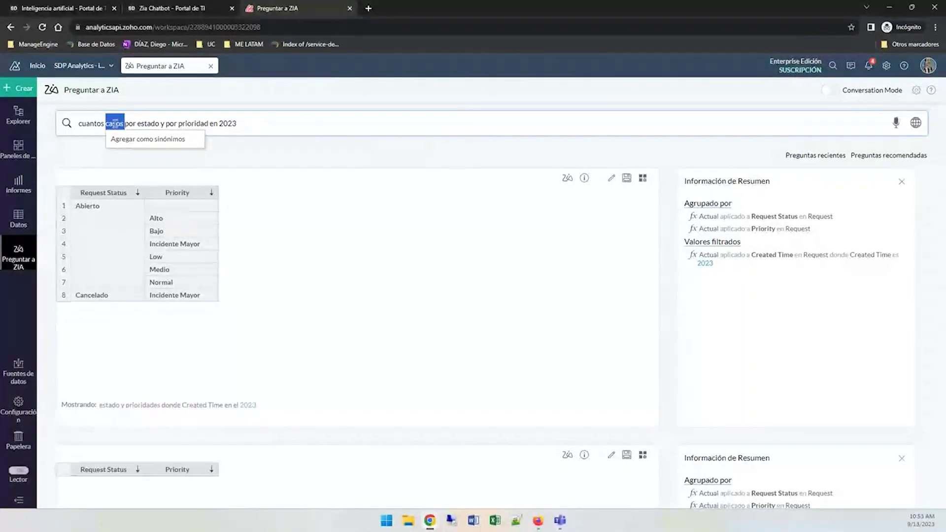
type("diegos")
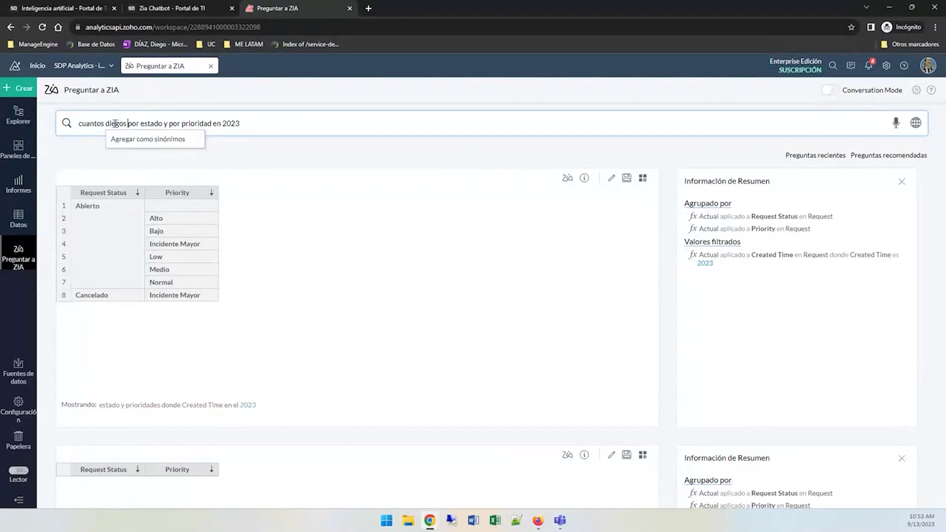
key("Return")
- Add the pluralized first name in the question as a synonym of the Request table's RequestID column
double_click(115, 123)
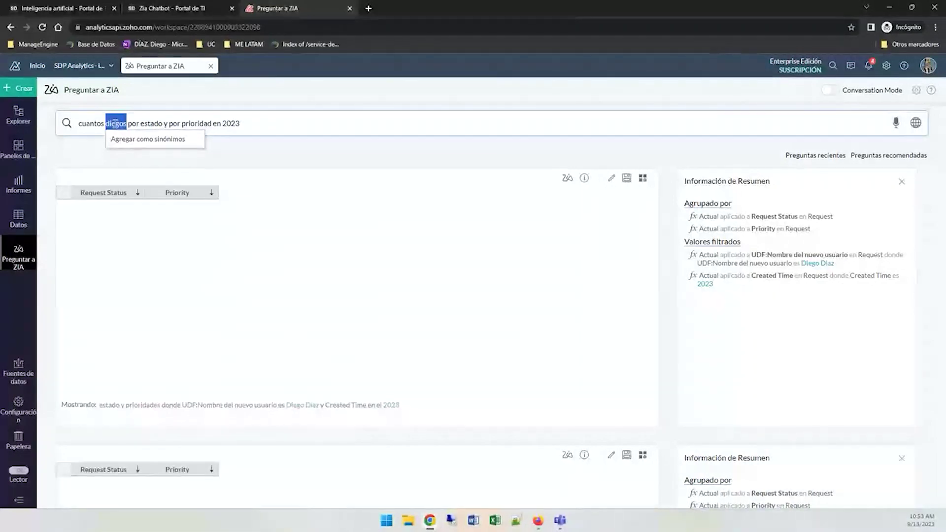
scroll(188, 300, "down", 5)
scroll(188, 299, "up", 5)
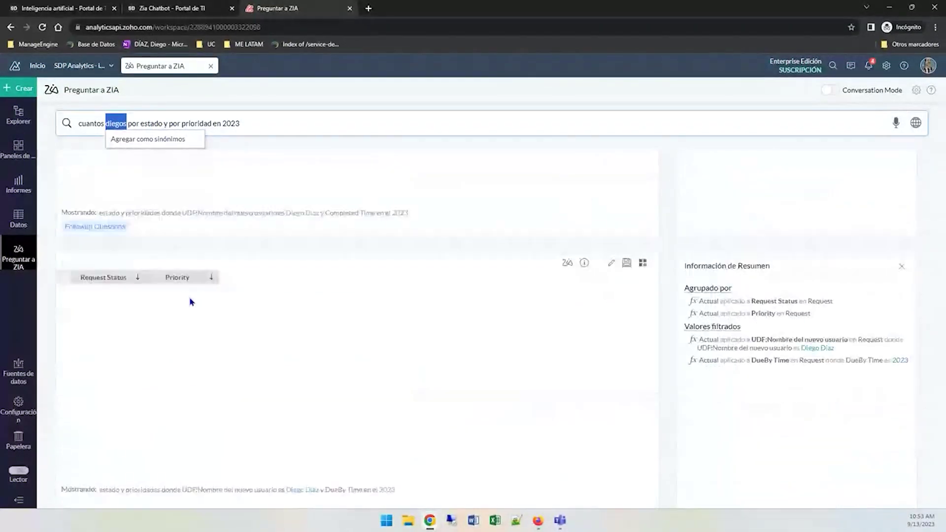
left_click(143, 144)
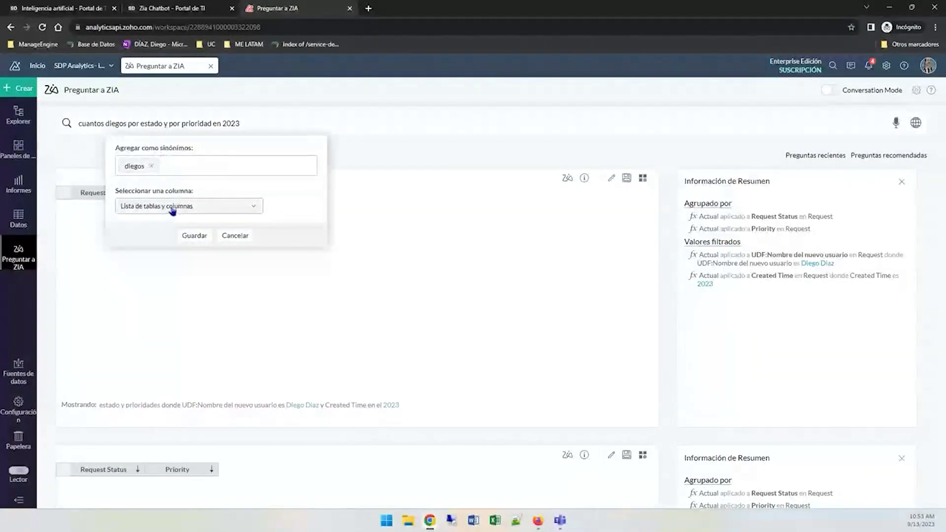
left_click(170, 211)
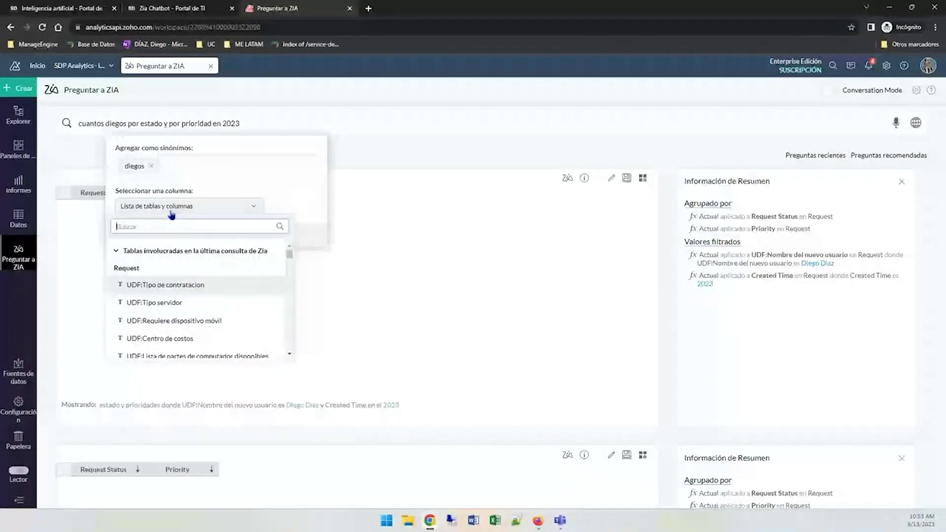
left_click(167, 225)
type("requestid")
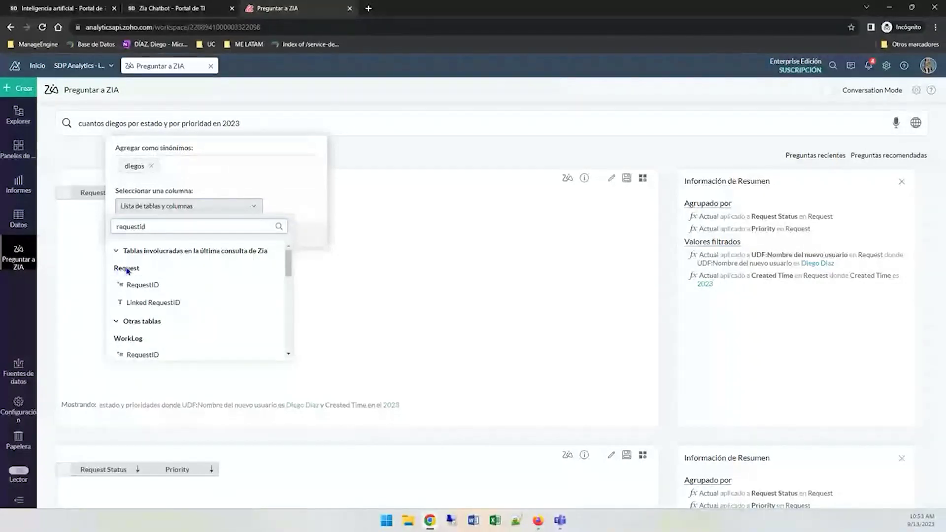
left_click(149, 284)
left_click(197, 240)
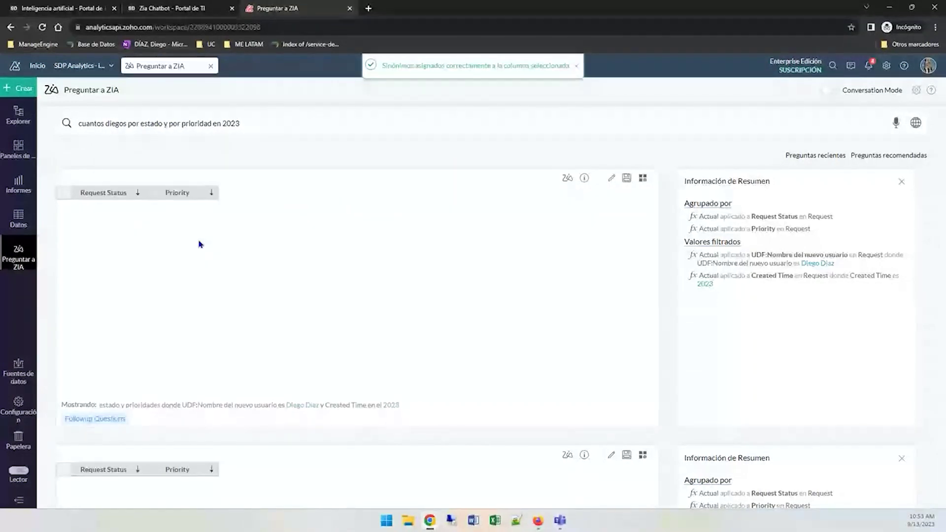
- Rerun the 2023 status and priority question that contains the new synonym
left_click(119, 125)
double_click(115, 123)
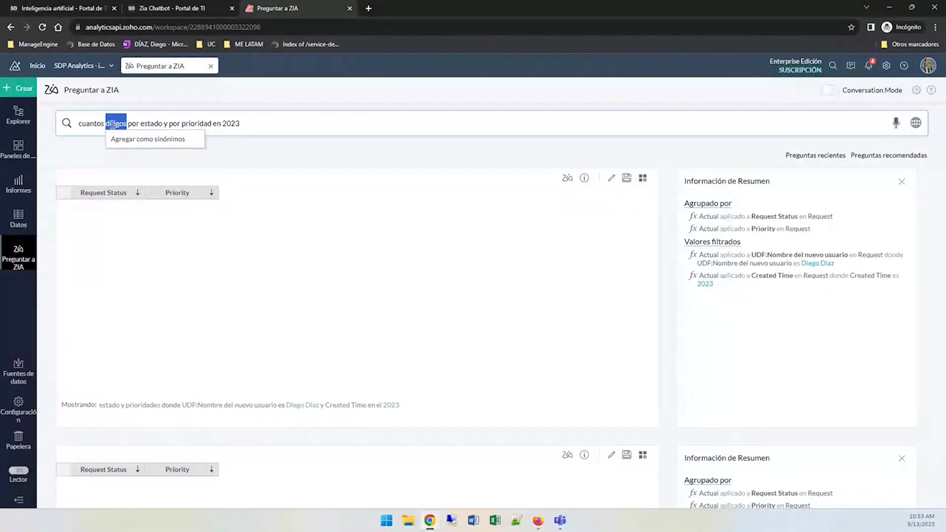
left_click(283, 130)
key("Return")
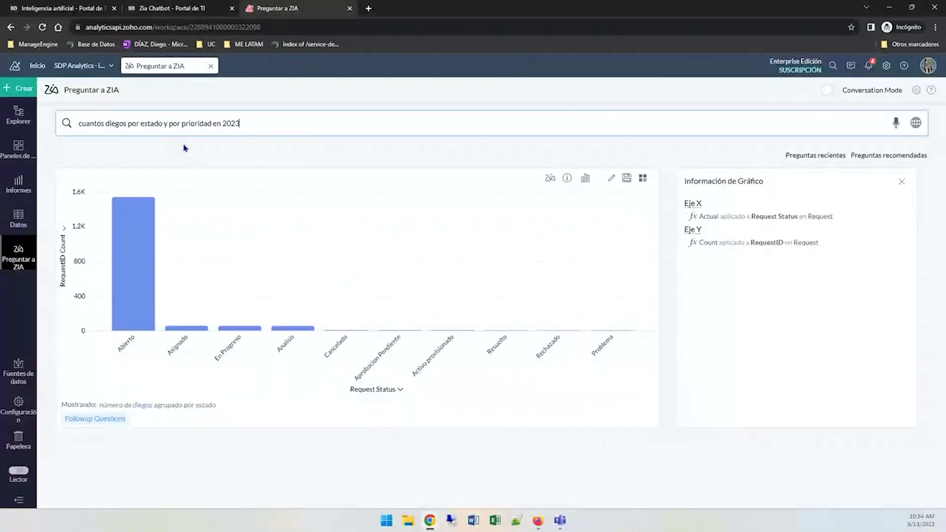
- Point out the synonym and the word "estado" in the question as terms that can be mapped to columns
double_click(115, 123)
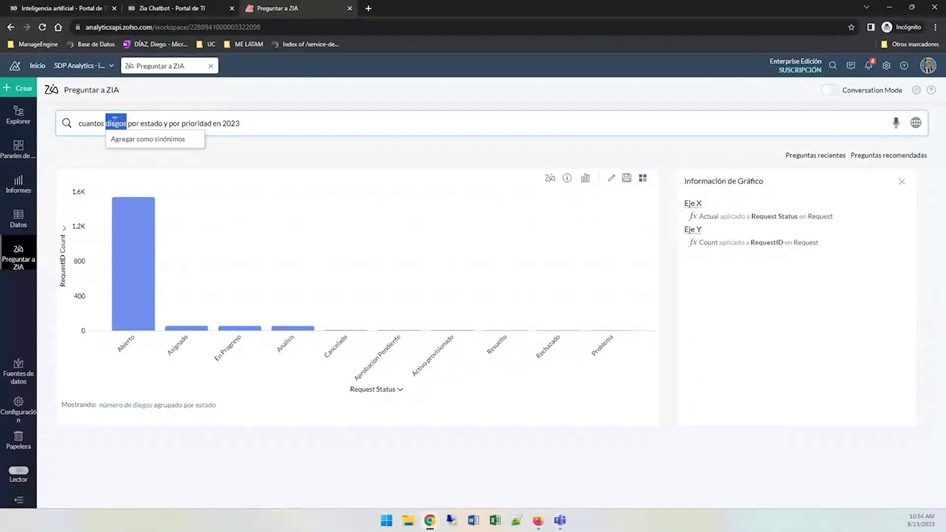
double_click(153, 123)
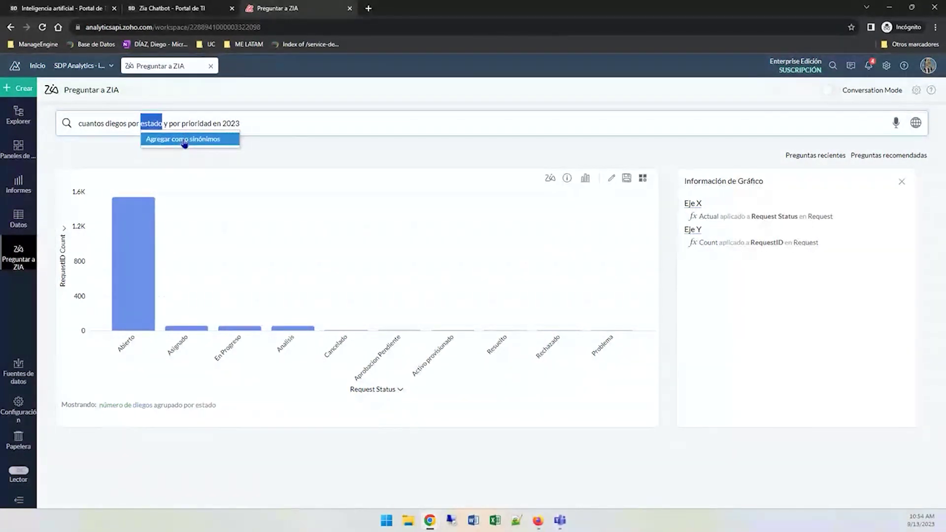
left_click(155, 101)
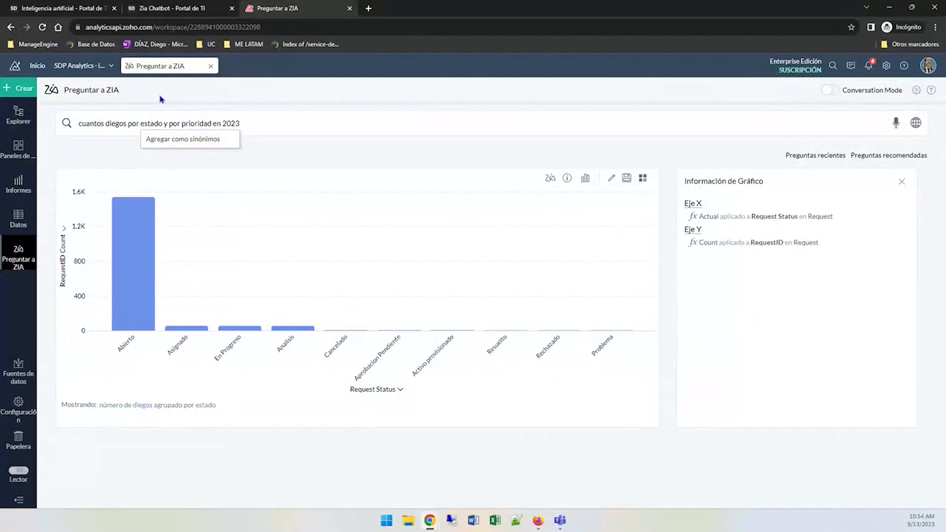
- Check the list of available analytics workspaces and close it without switching
left_click(110, 66)
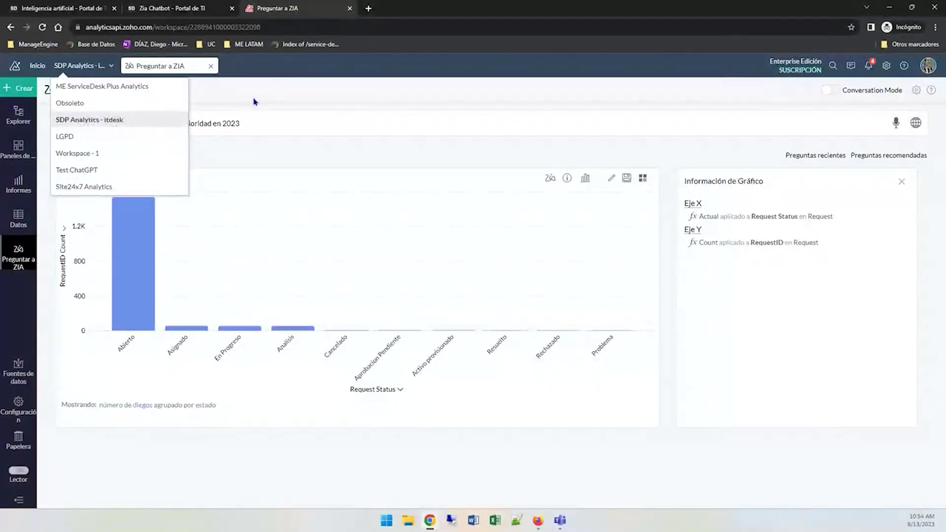
left_click(254, 102)
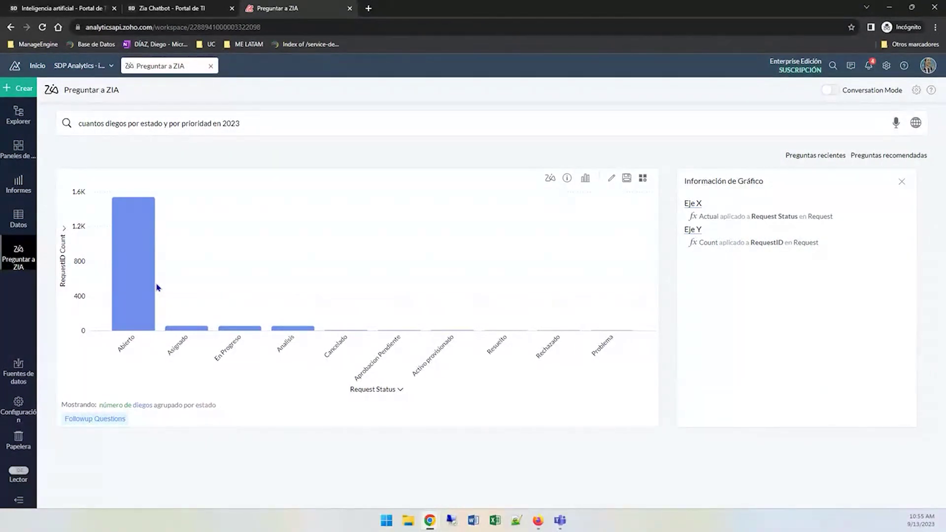
mouse_move(121, 239)
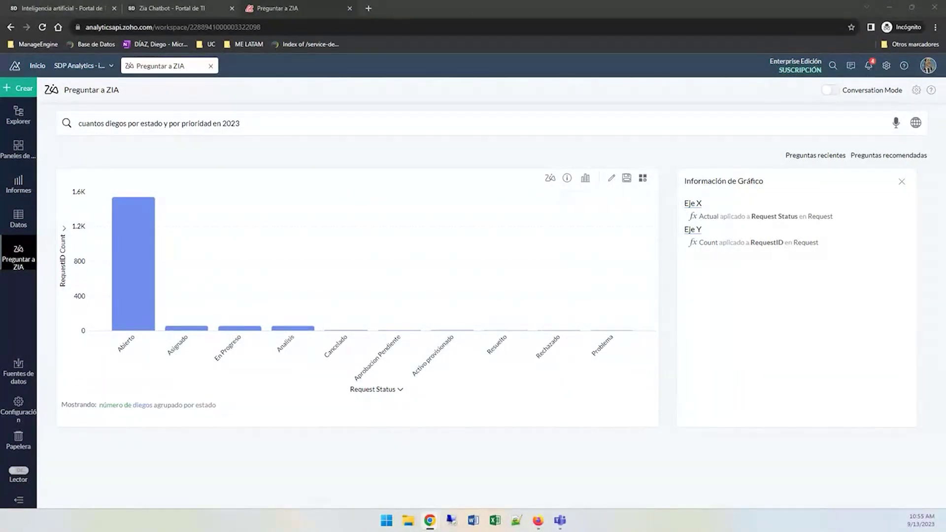
- Switch to the ServiceDesk Plus Zia Chatbot setup, open Blended Conversations and show the options for Answer FAQs
key("ctrl+1")
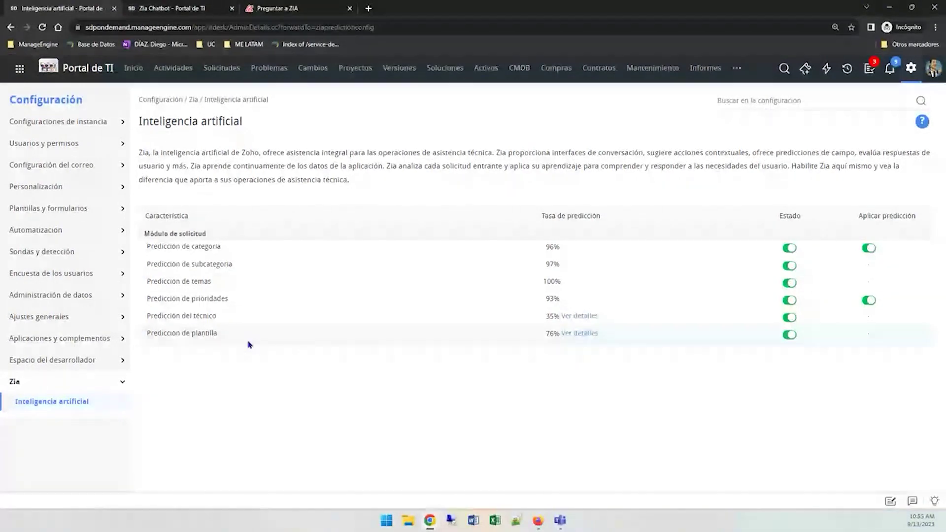
key("ctrl+2")
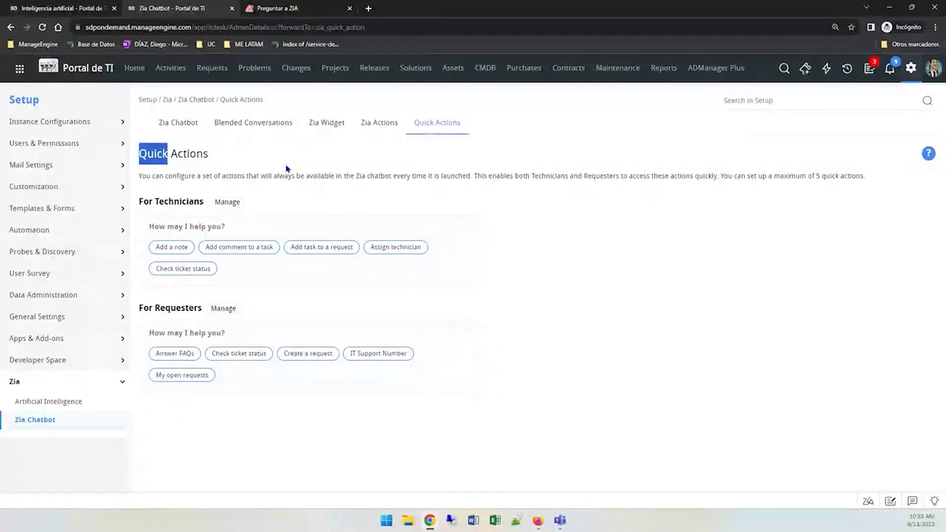
left_click(238, 126)
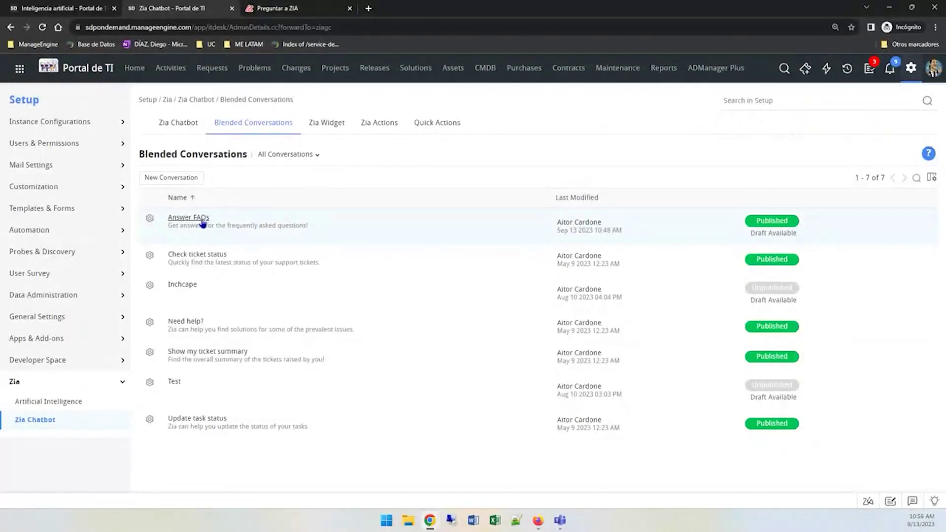
left_click(149, 218)
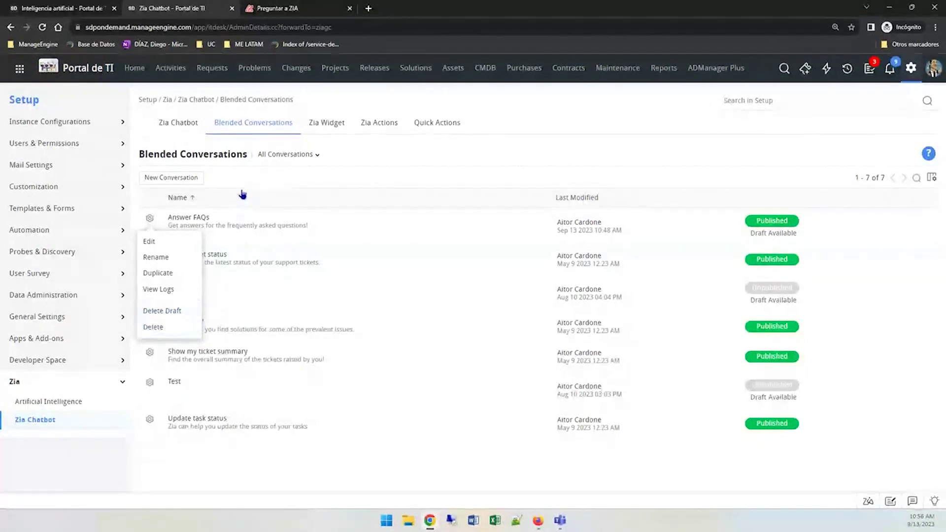
- Create a new blended conversation named "test webinar"
left_click(185, 184)
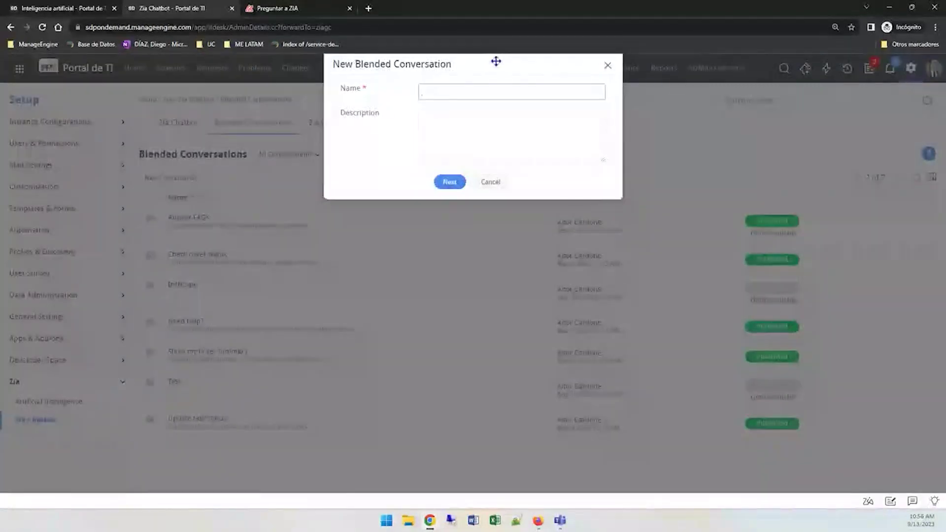
type("test webinar")
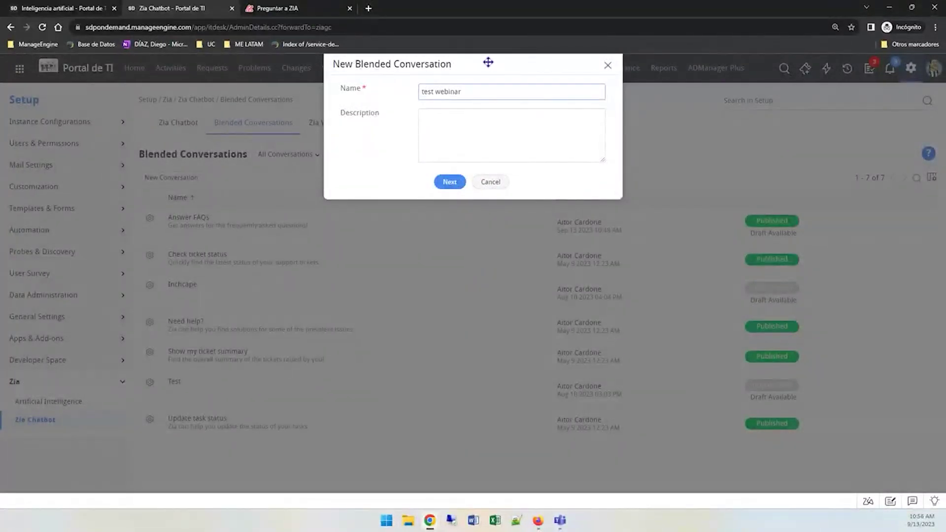
left_click(449, 182)
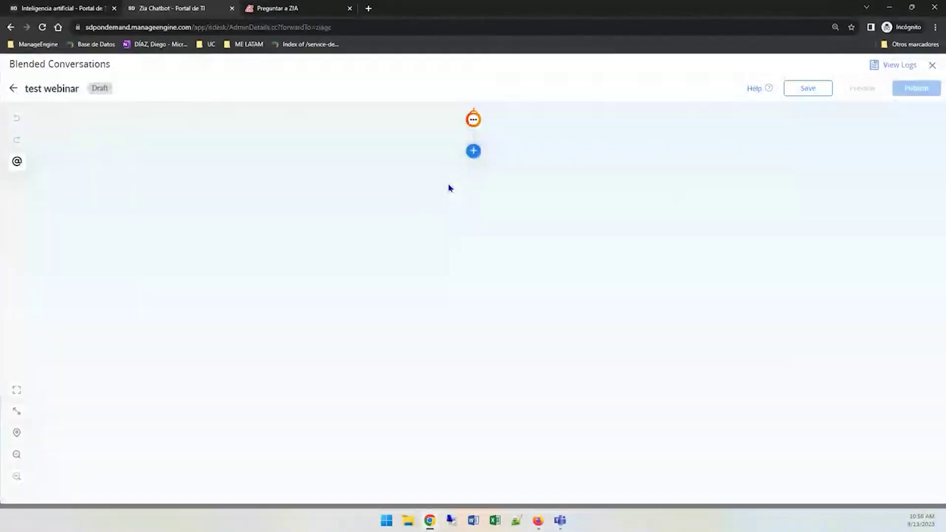
- Look through the response blocks available for the flow and the settings of the Text question block
left_click(473, 151)
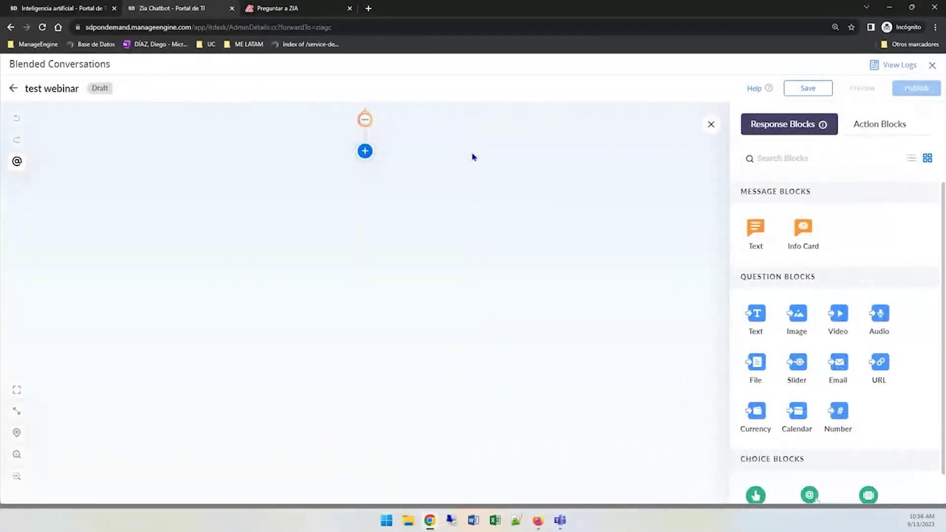
scroll(780, 391, "down", 1)
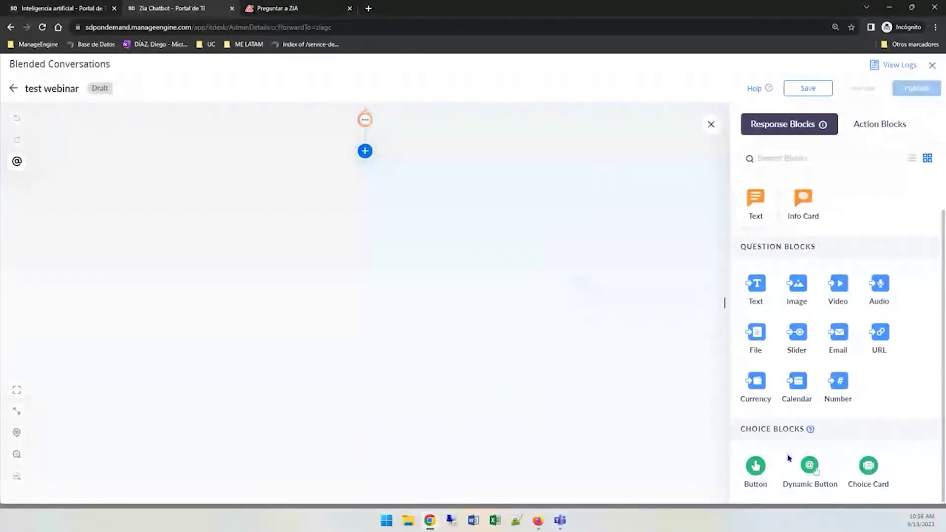
left_click_drag(761, 296, 447, 185)
left_click(392, 156)
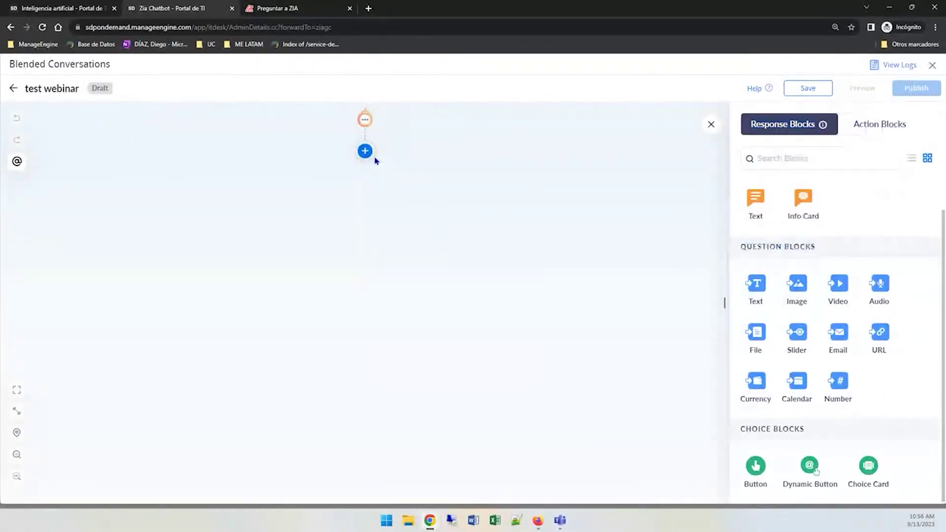
left_click(757, 302)
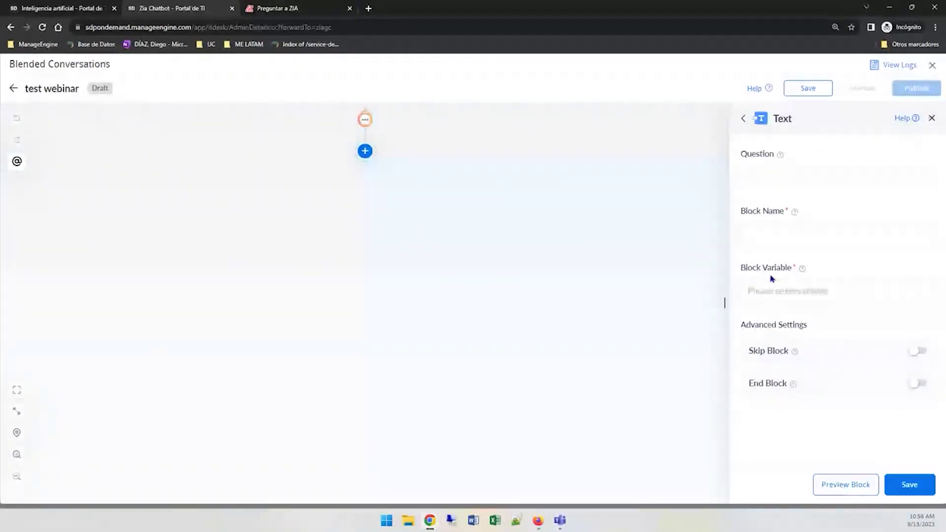
left_click(742, 119)
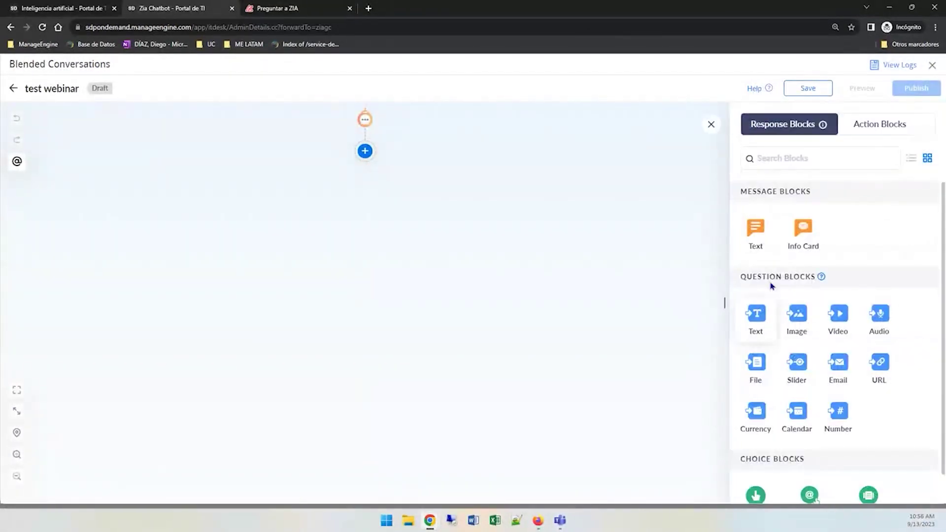
scroll(769, 313, "down", 1)
- Examine the descriptions of the Jump, Webhook and Operation action blocks, and close the conversation editor
left_click(889, 130)
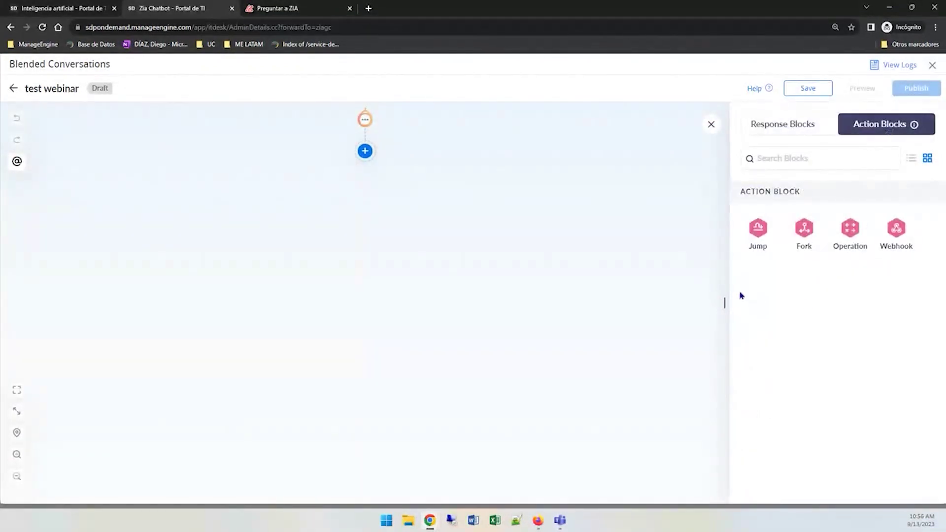
mouse_move(762, 236)
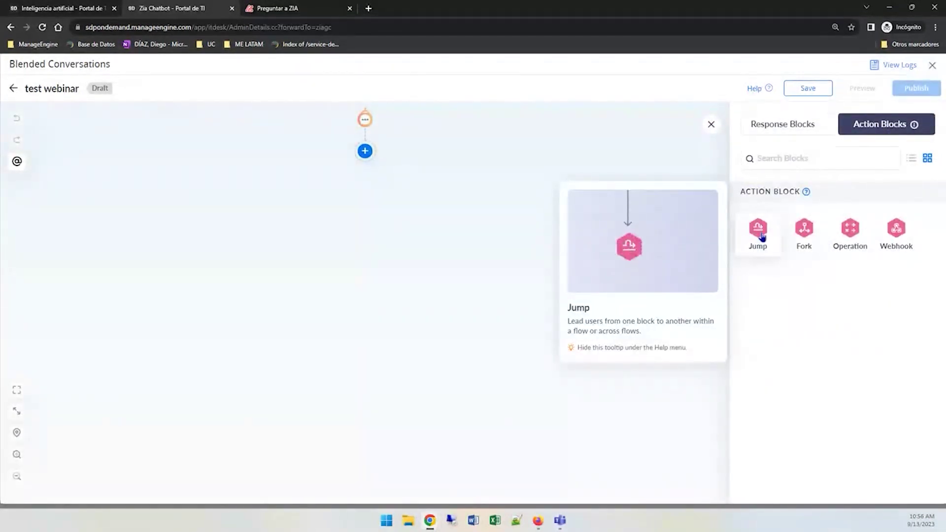
mouse_move(902, 245)
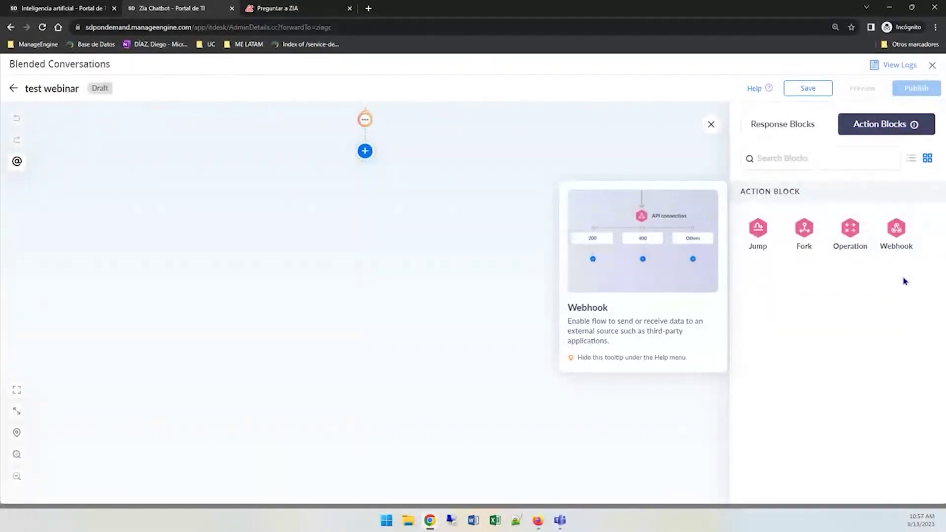
mouse_move(851, 228)
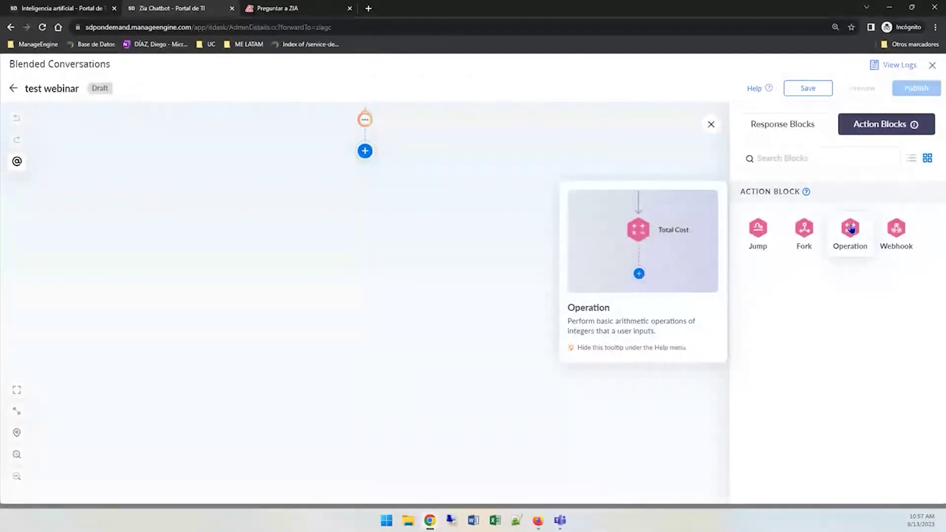
left_click(933, 67)
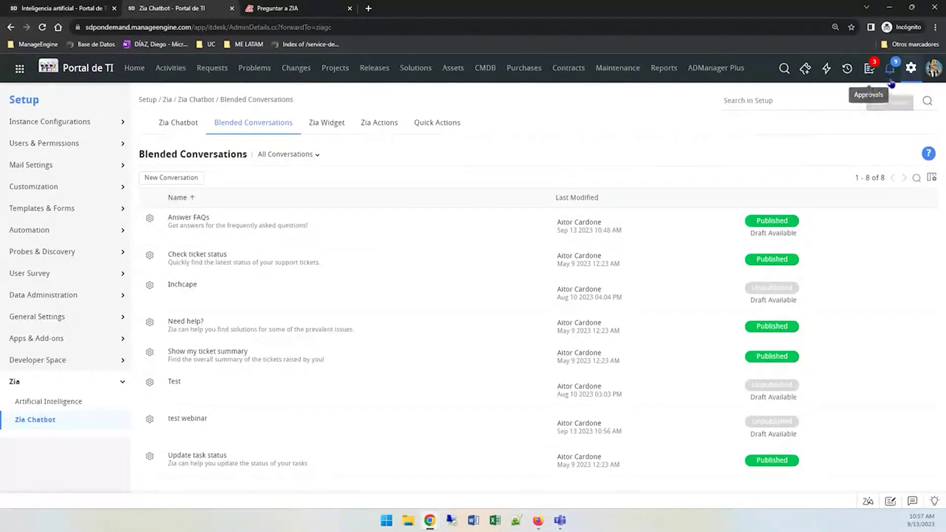
- Open Zia's Artificial Intelligence settings to review the prediction features for the Request module
left_click(912, 71)
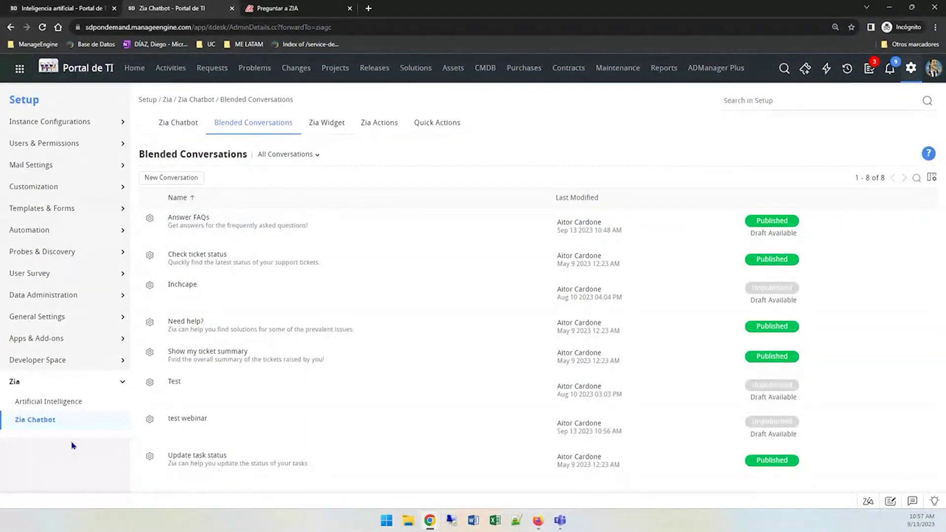
left_click(52, 404)
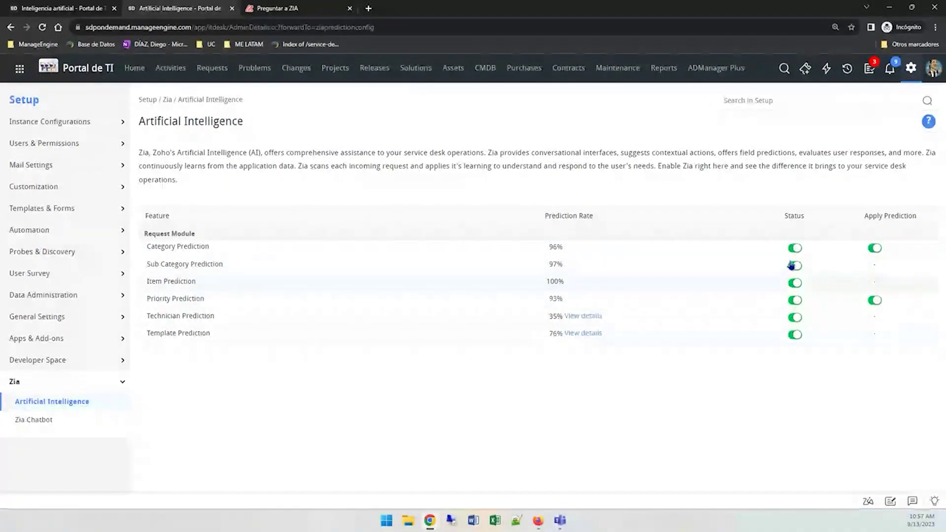
- Switch back to Zoho Analytics and open the organization settings
left_click(341, 5)
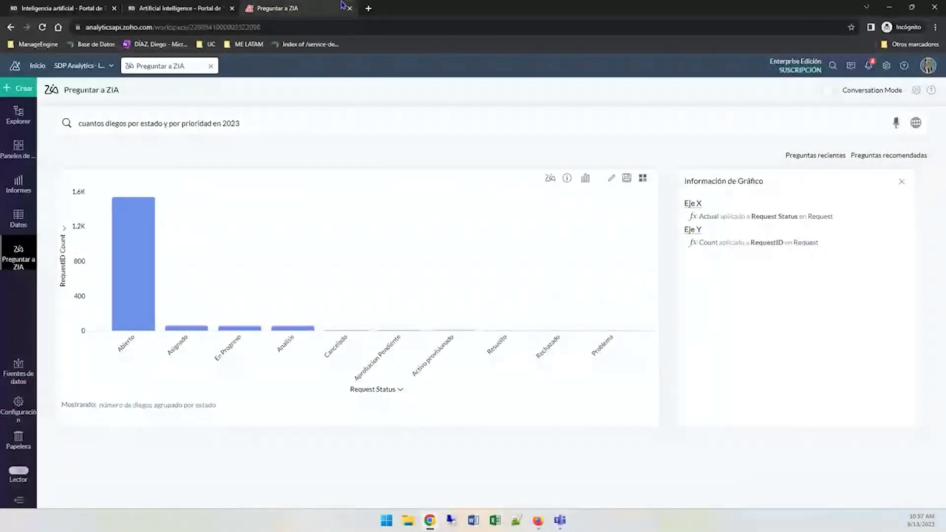
left_click(886, 66)
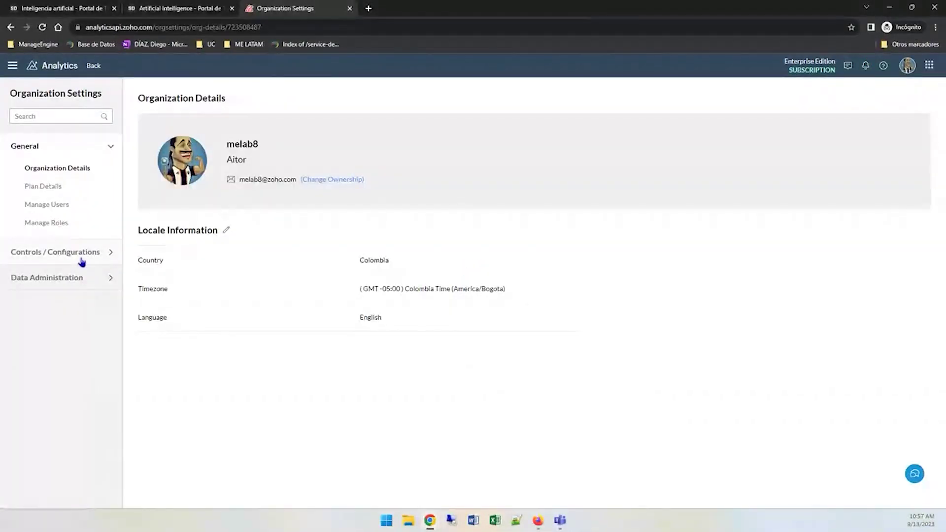
- Open the OpenAI Integration settings within the organization's Feature Controls to review the available ChatGPT-assisted features
left_click(70, 277)
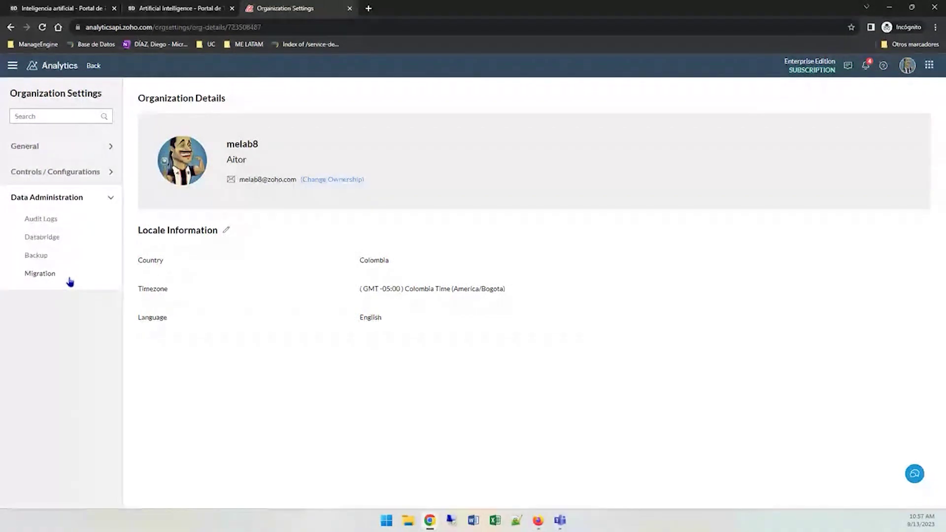
left_click(65, 174)
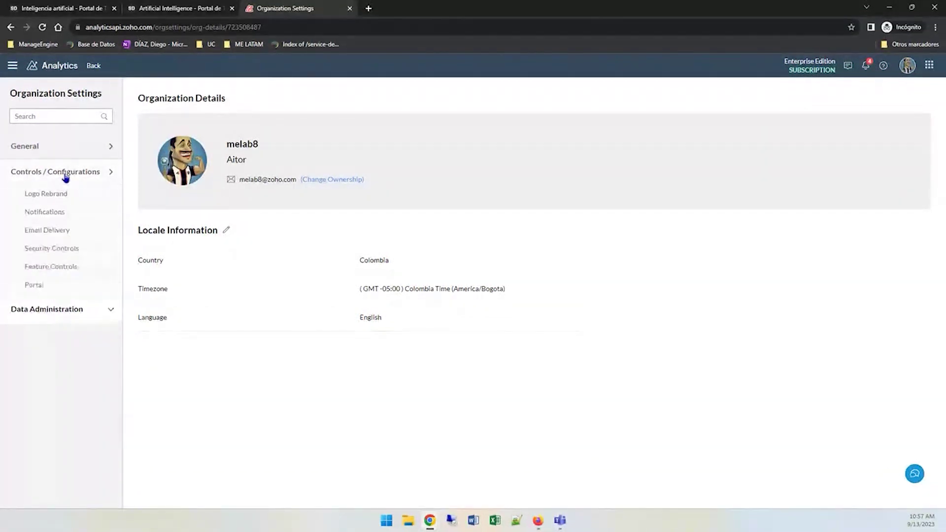
left_click(53, 270)
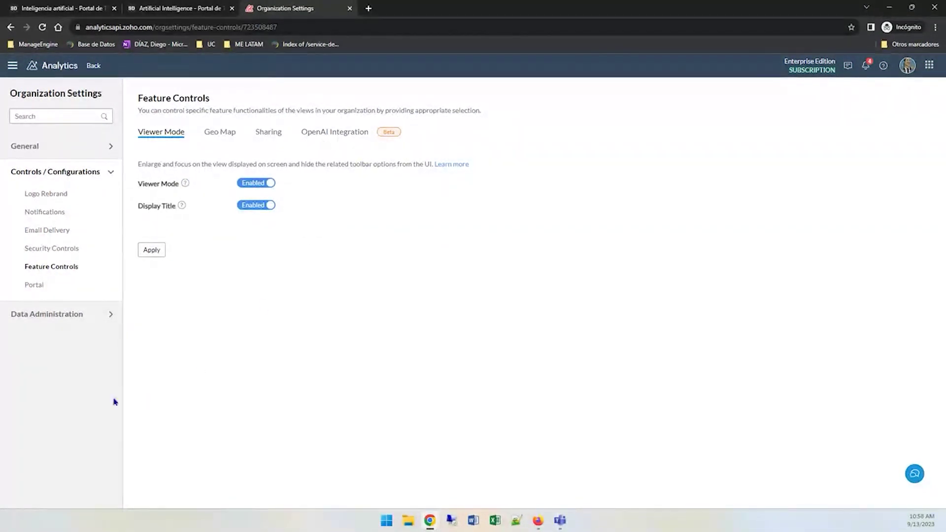
left_click(339, 132)
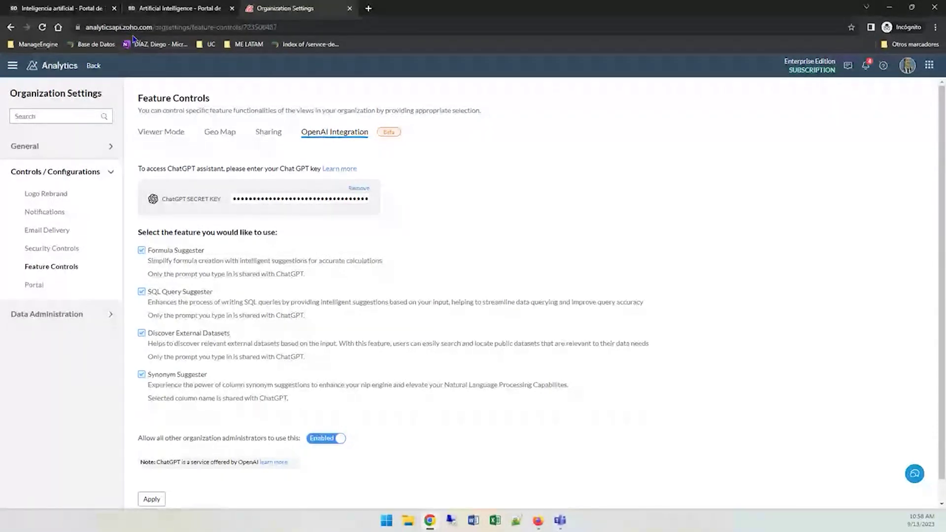
- Return to the ServiceDesk Plus artificial intelligence page, and search the web for "zoho privacy" in a new browser tab
left_click(83, 4)
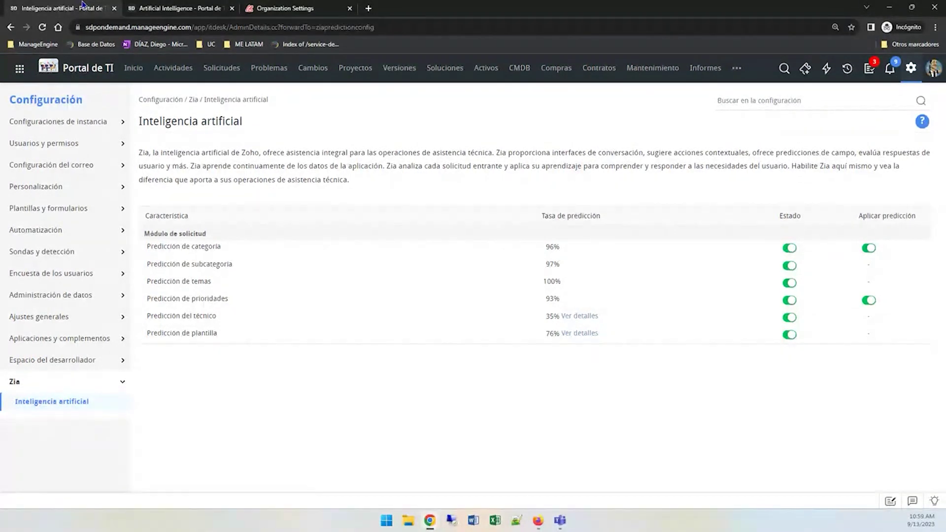
left_click(368, 8)
type("zoho")
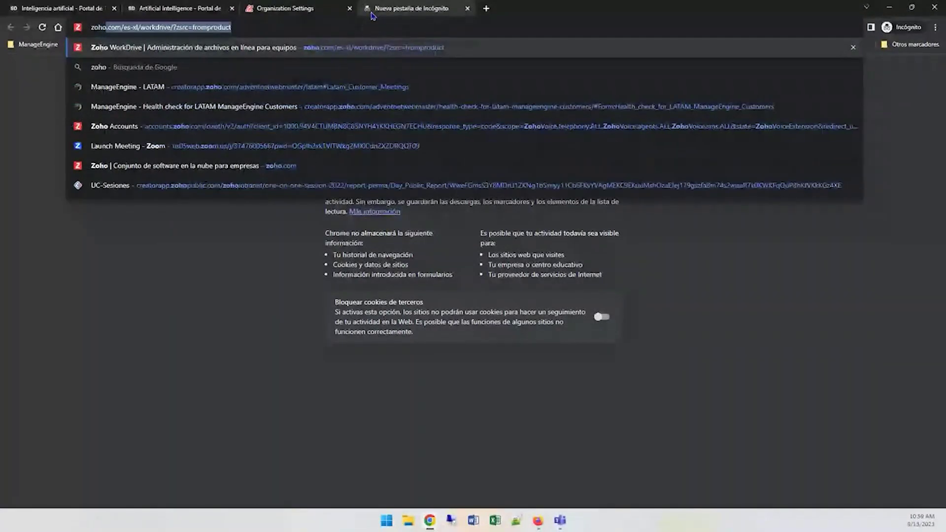
type(" pr")
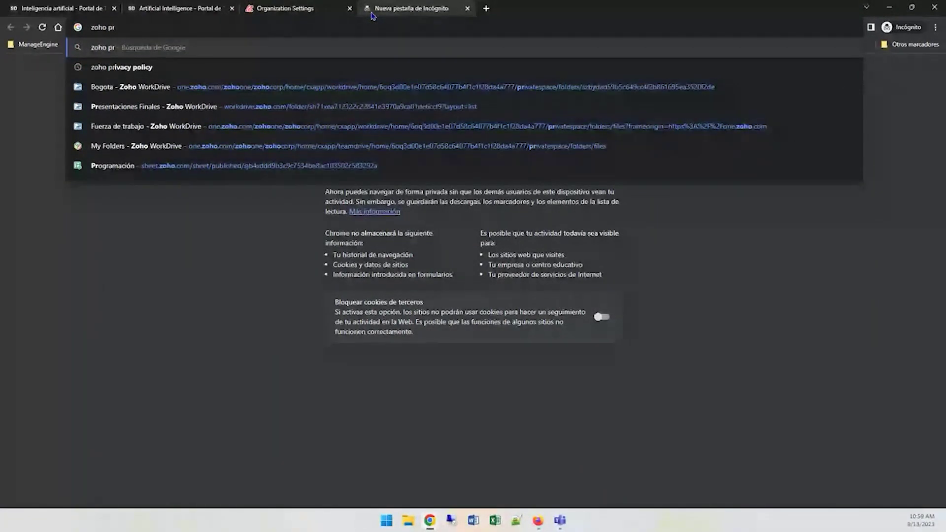
type("ivacy")
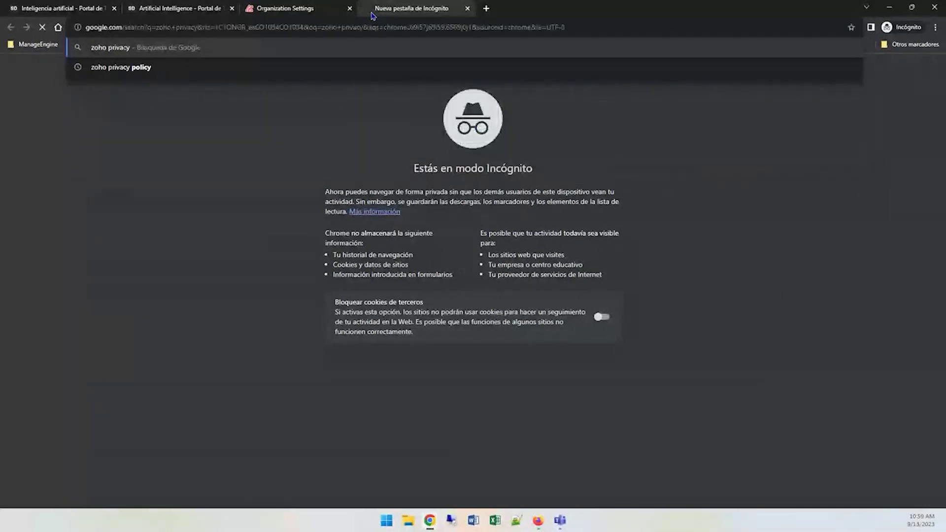
key("Return")
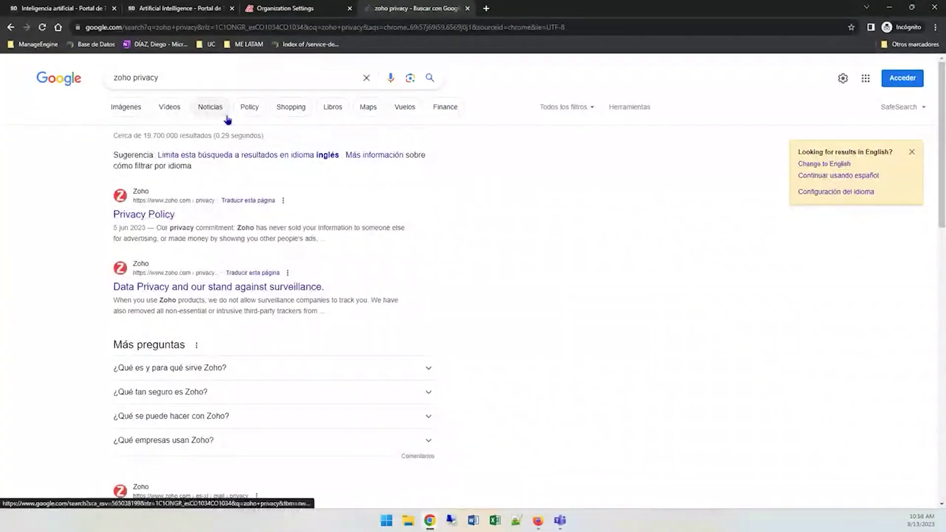
- Open Zoho's Privacy Policy page from the search results and go to the Security FAQ under Security and Compliance
left_click(147, 212)
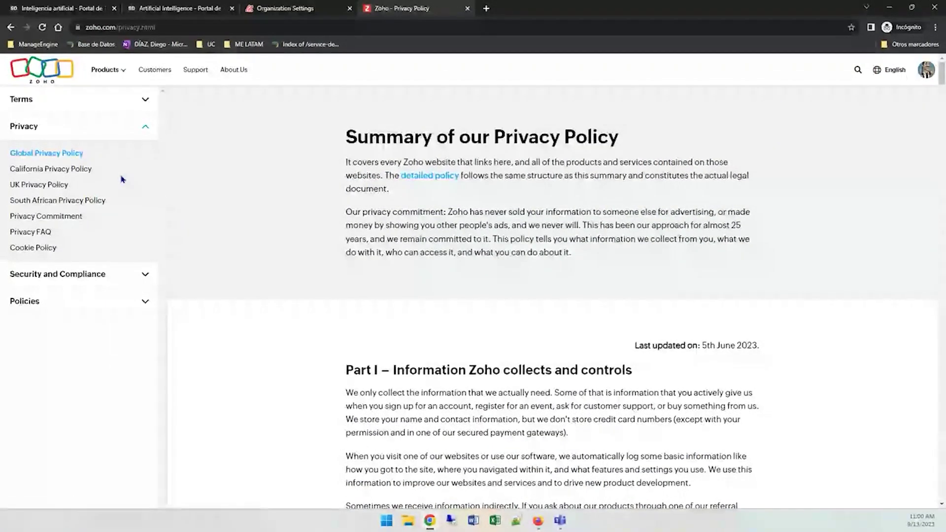
left_click(88, 280)
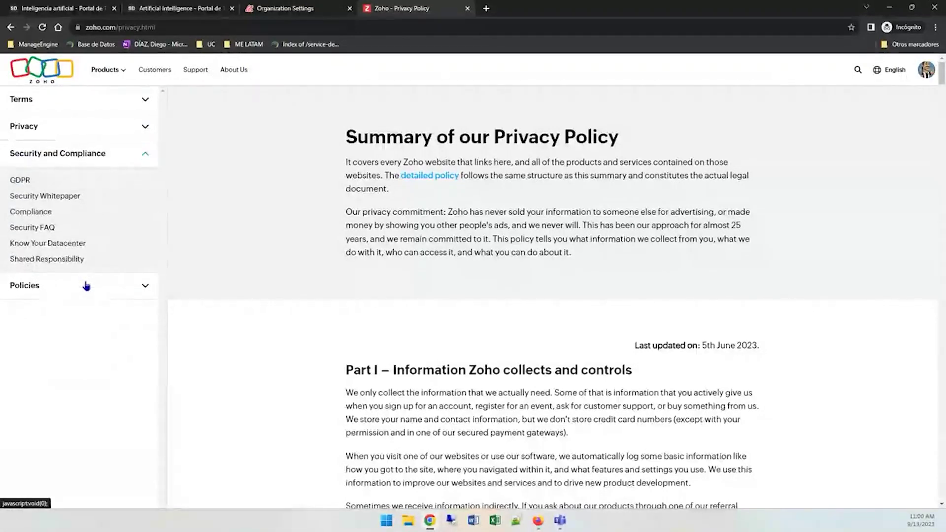
left_click(34, 228)
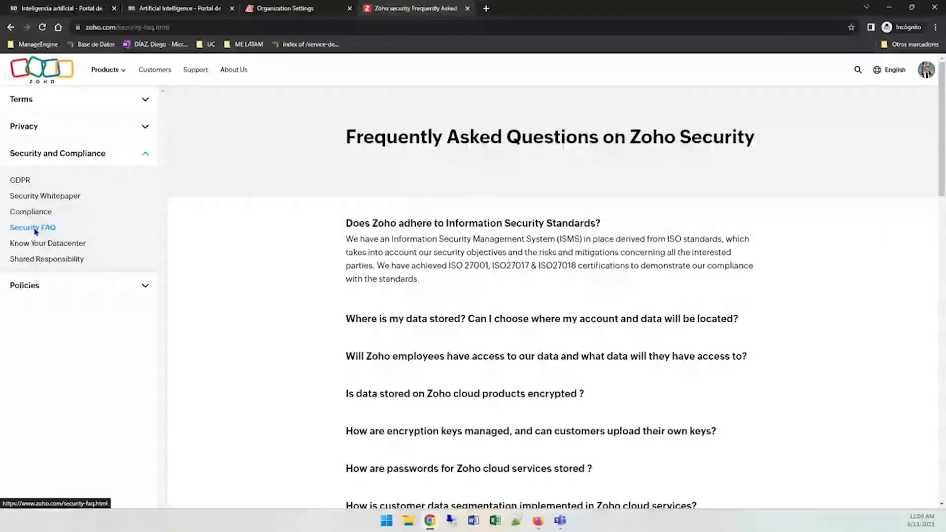